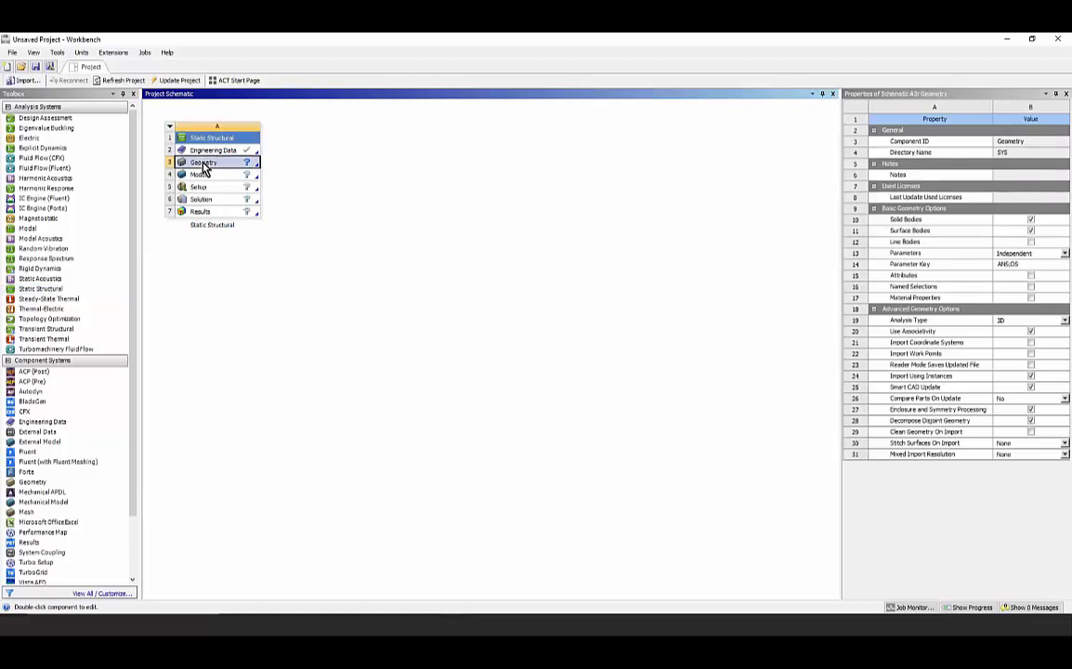
Import the geometry file Link Rod Assembly Mesh.agdb into the Static Structural system
{"action": "right_click", "coordinate": [204, 165]}
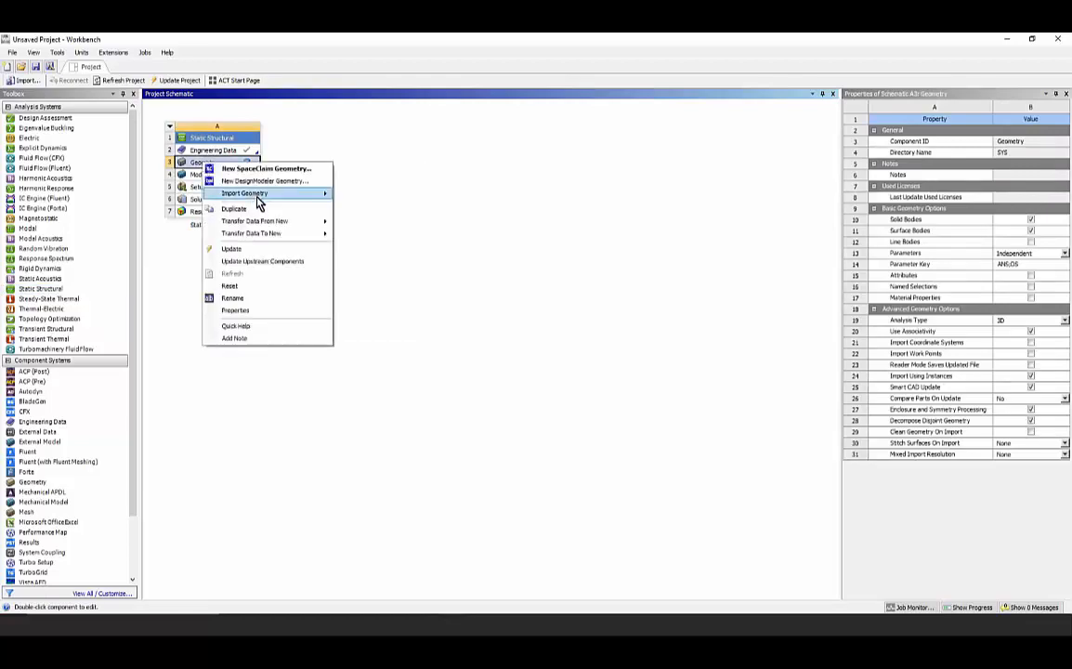
{"action": "mouse_move", "coordinate": [265, 193]}
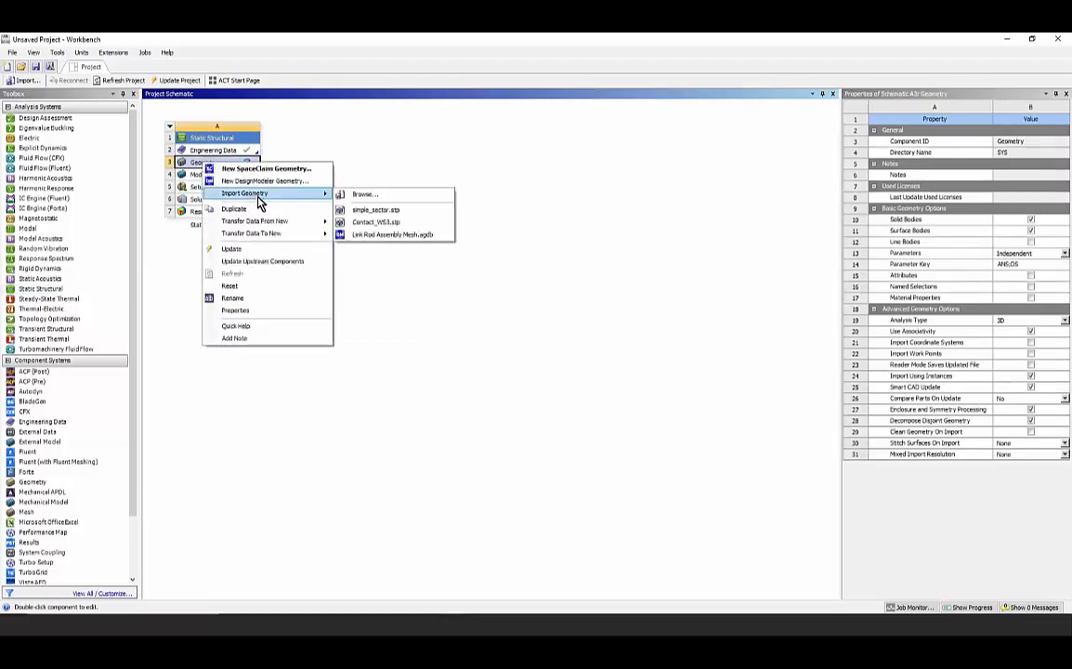
{"action": "left_click", "coordinate": [398, 235]}
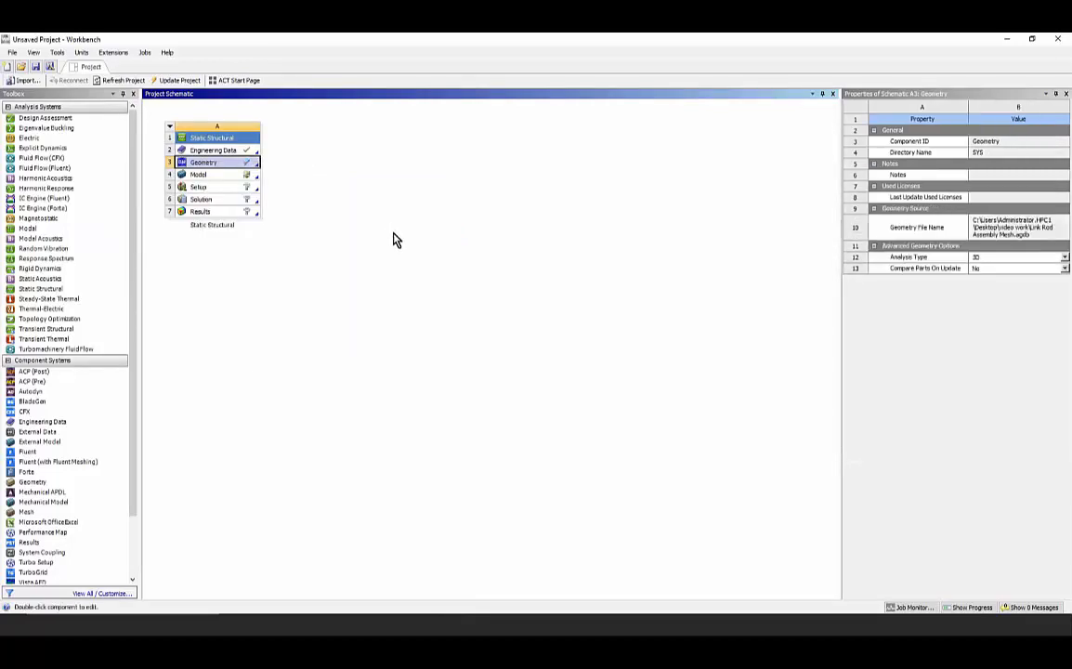
{"action": "left_click", "coordinate": [393, 240]}
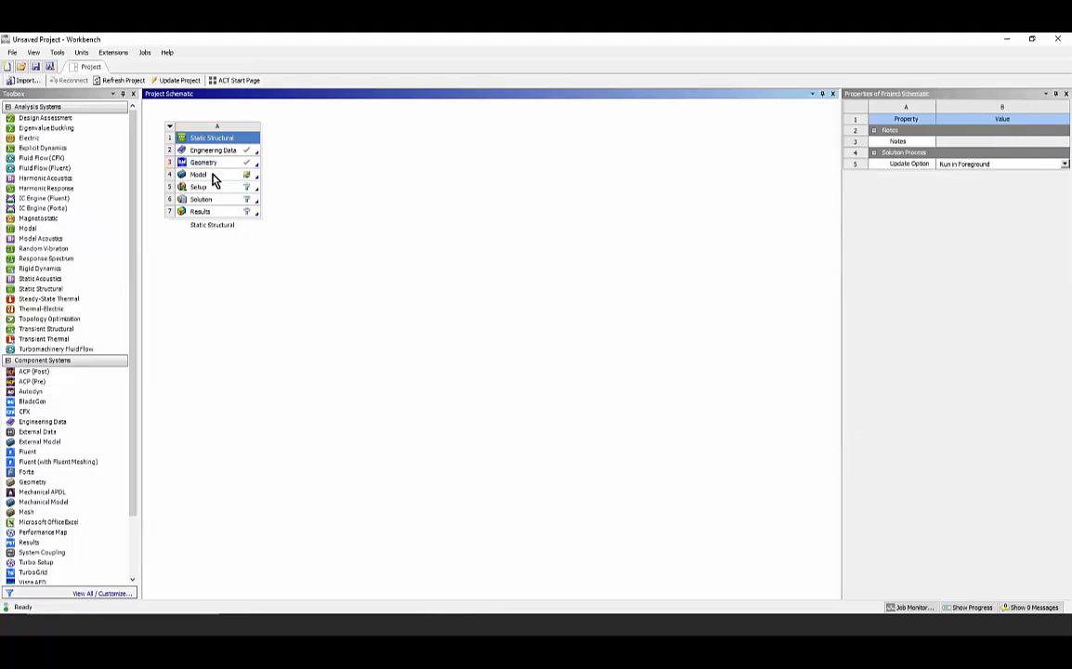
Open the Static Structural system's Model cell for editing in Mechanical and select the Geometry branch
{"action": "left_click", "coordinate": [212, 181]}
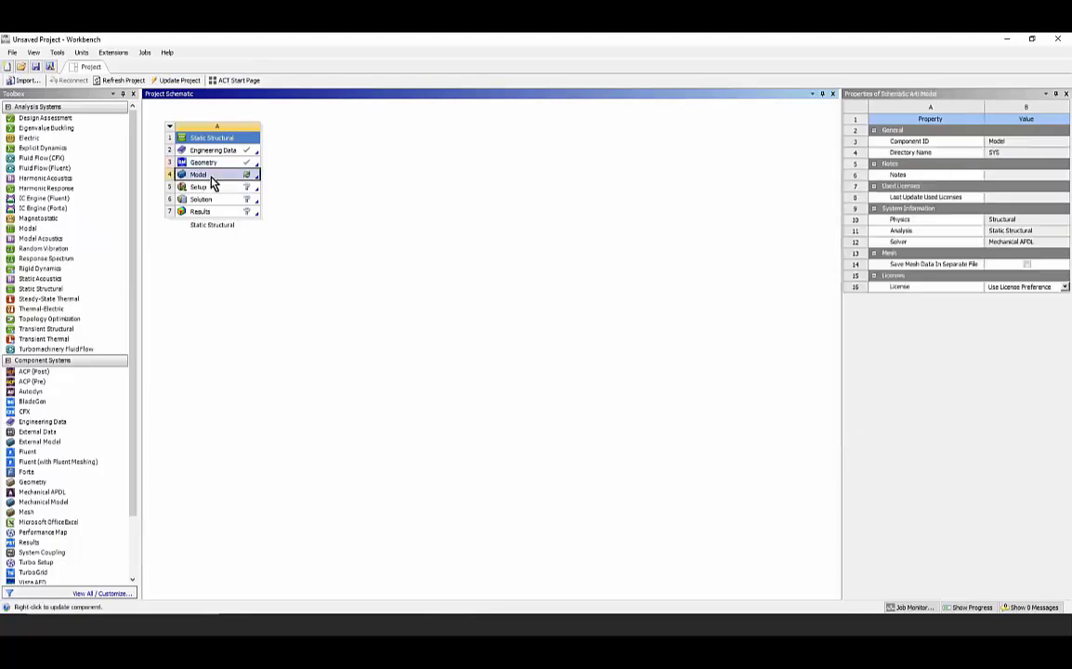
{"action": "right_click", "coordinate": [212, 181]}
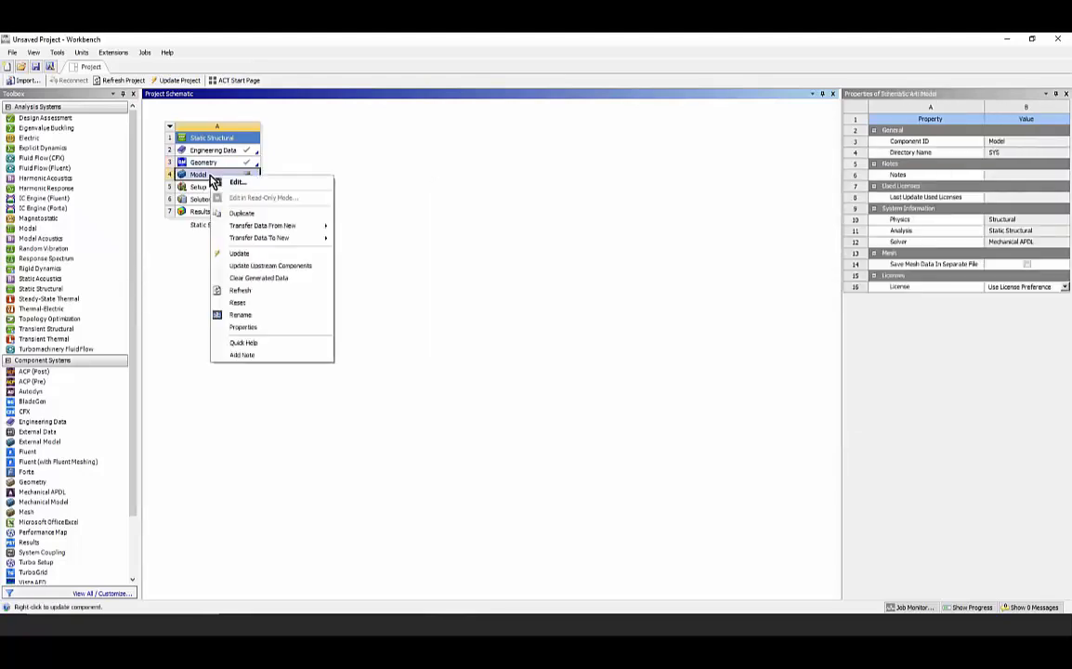
{"action": "left_click", "coordinate": [261, 183]}
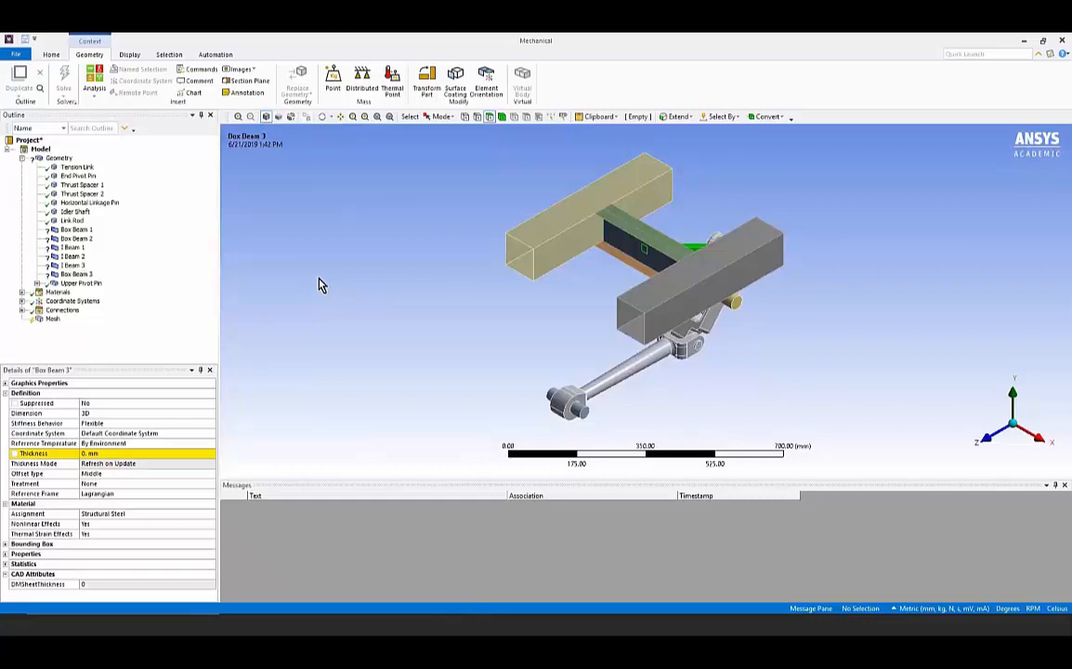
{"action": "double_click", "coordinate": [58, 160]}
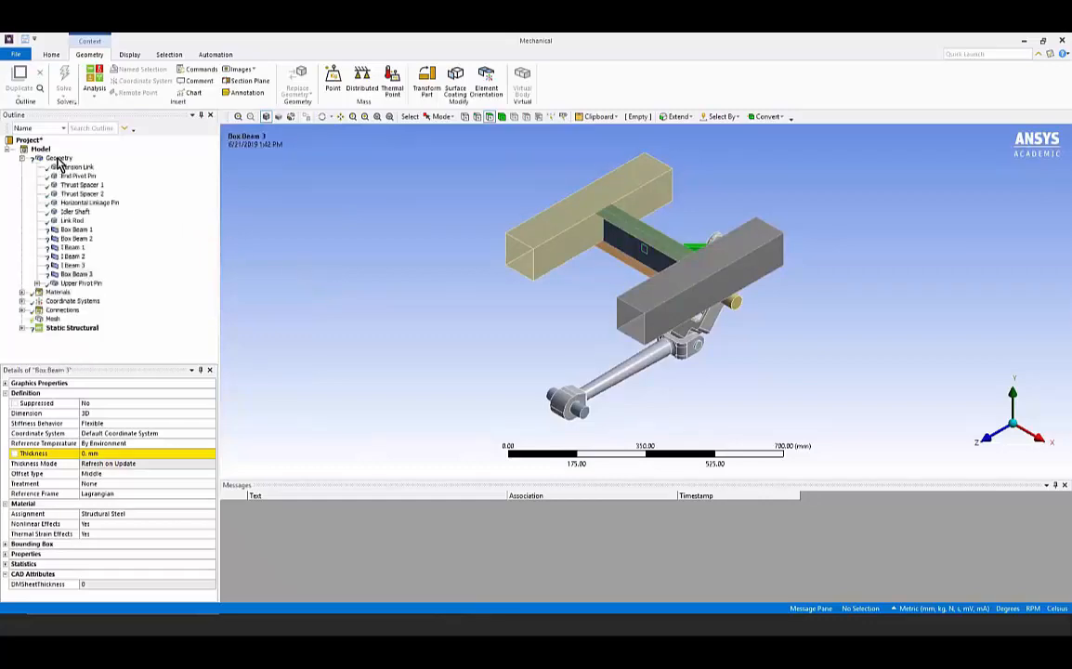
{"action": "left_click", "coordinate": [58, 160]}
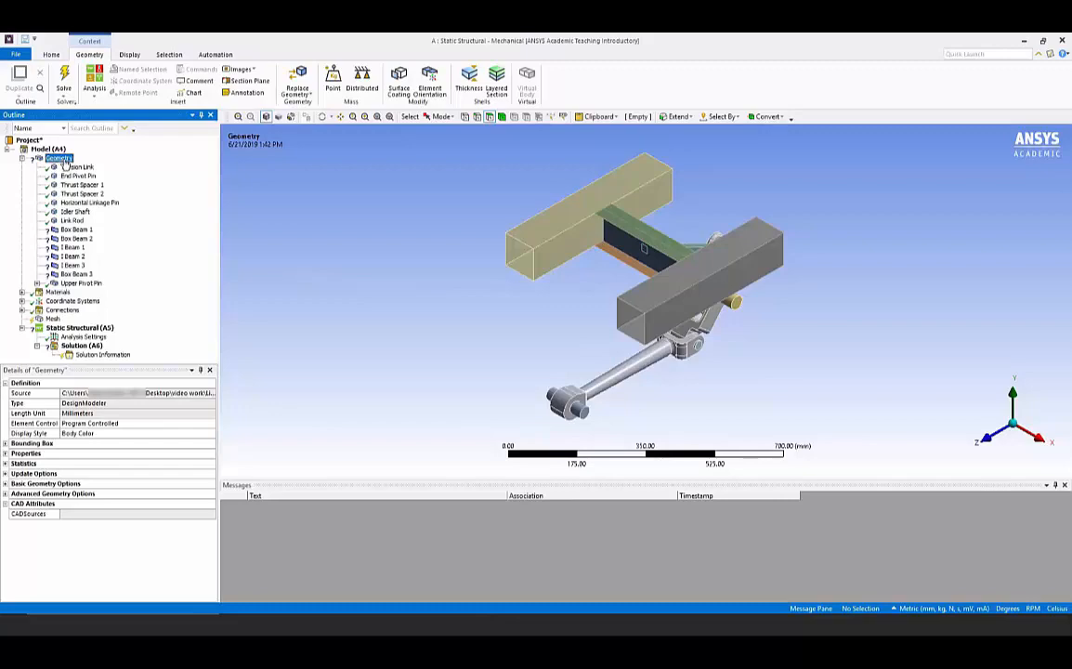
Set the thickness of all six surface bodies, Box Beam 1 to 3 and I Beam 1 to 3, to 1.5 mm
{"action": "left_click", "coordinate": [76, 231]}
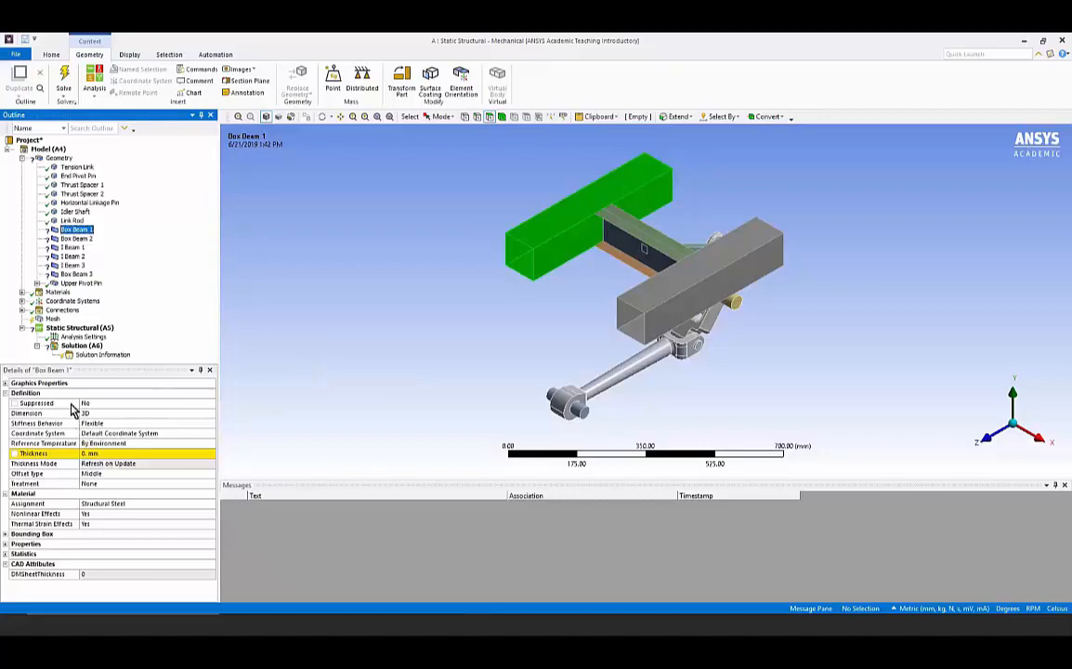
{"action": "right_click", "coordinate": [2, 241]}
{"action": "left_click", "coordinate": [75, 228]}
{"action": "left_click", "coordinate": [78, 275], "text": "shift"}
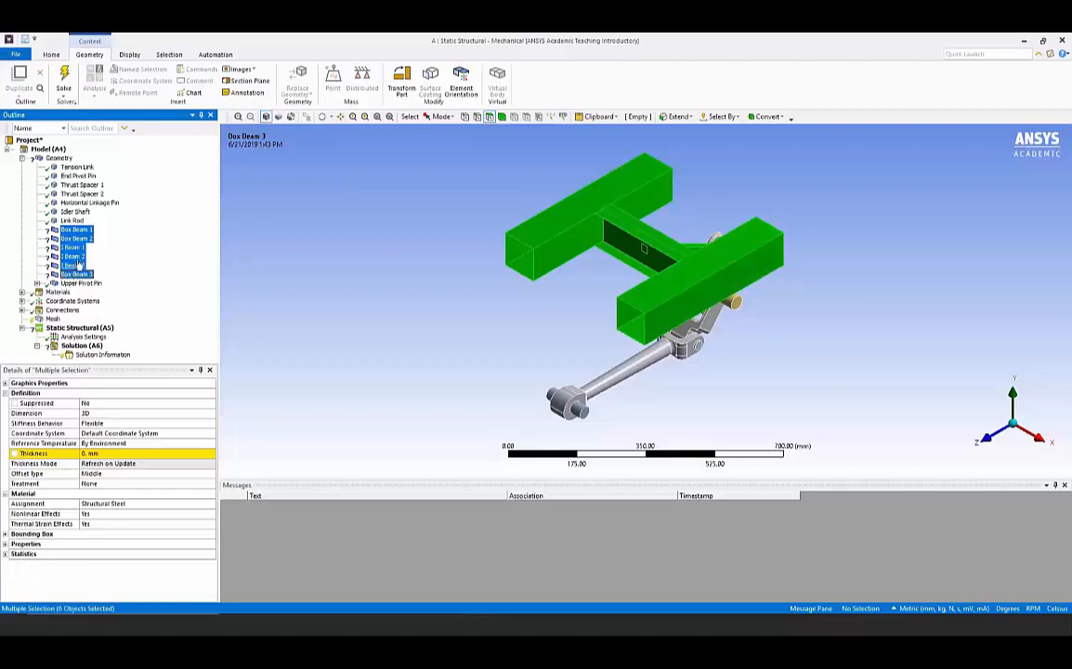
{"action": "left_click", "coordinate": [125, 453]}
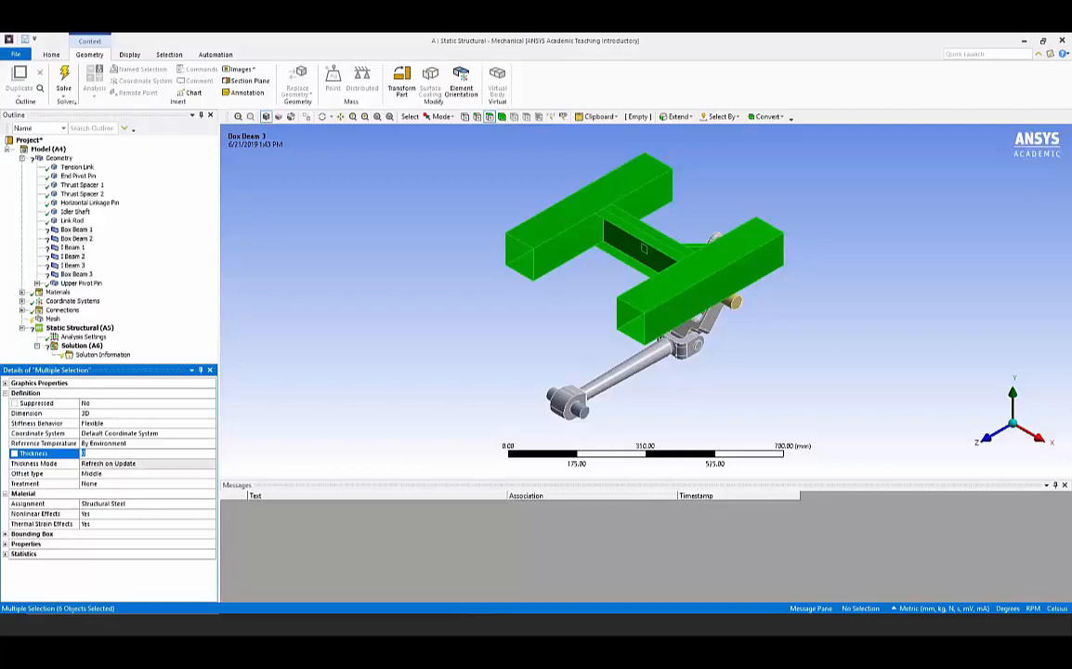
{"action": "type", "text": "1.5"}
{"action": "key", "text": "Return"}
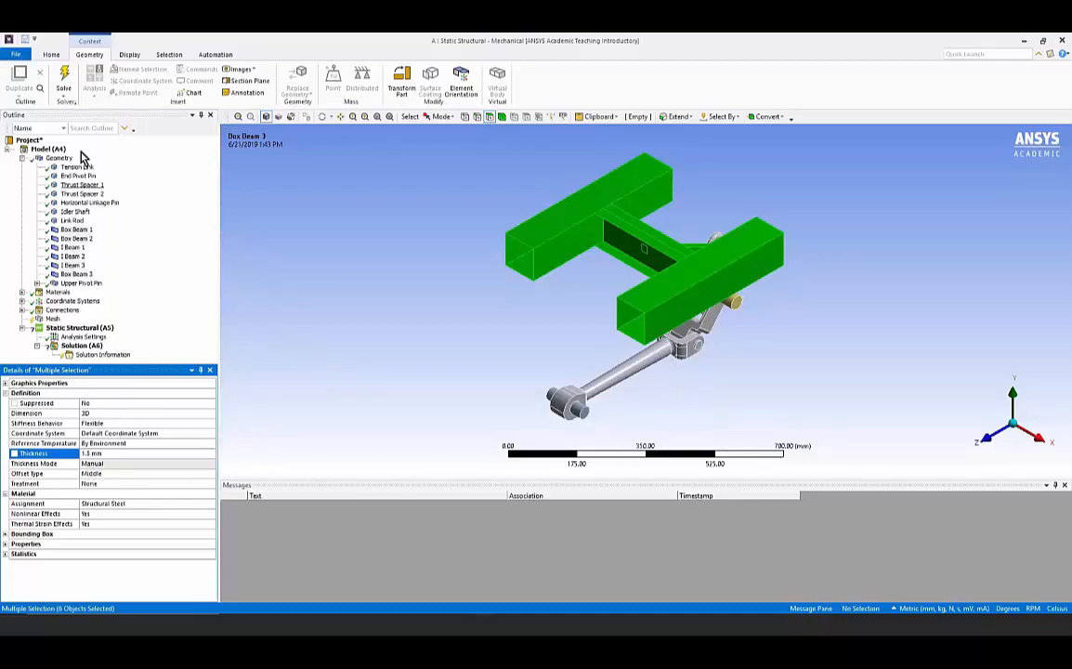
Check which unit system is active for the model
{"action": "left_click", "coordinate": [51, 55]}
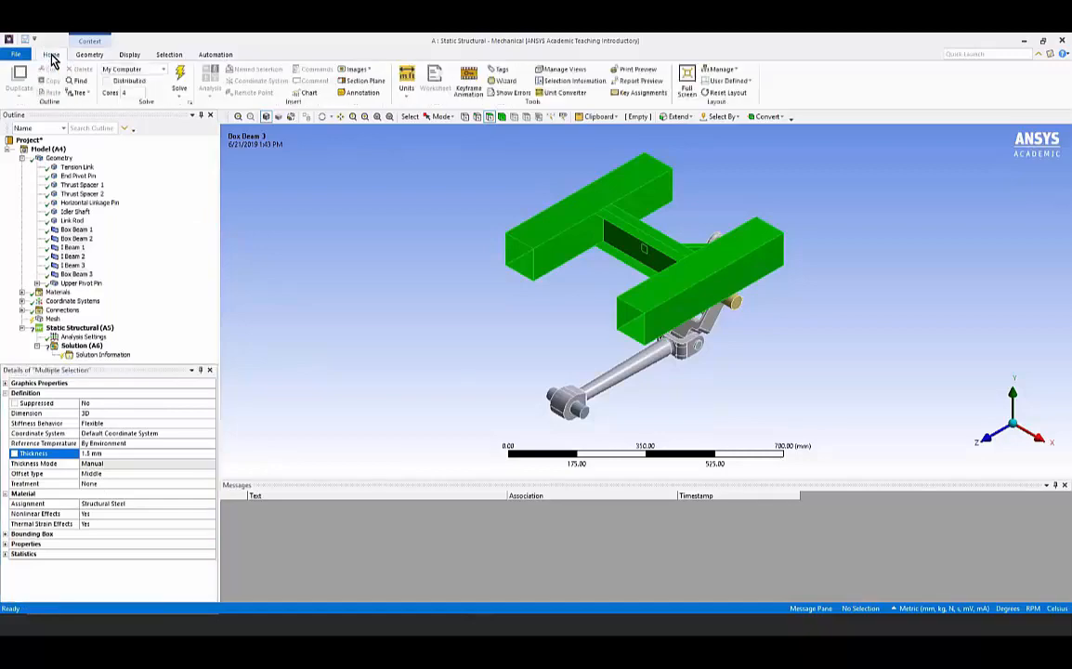
{"action": "left_click", "coordinate": [412, 88]}
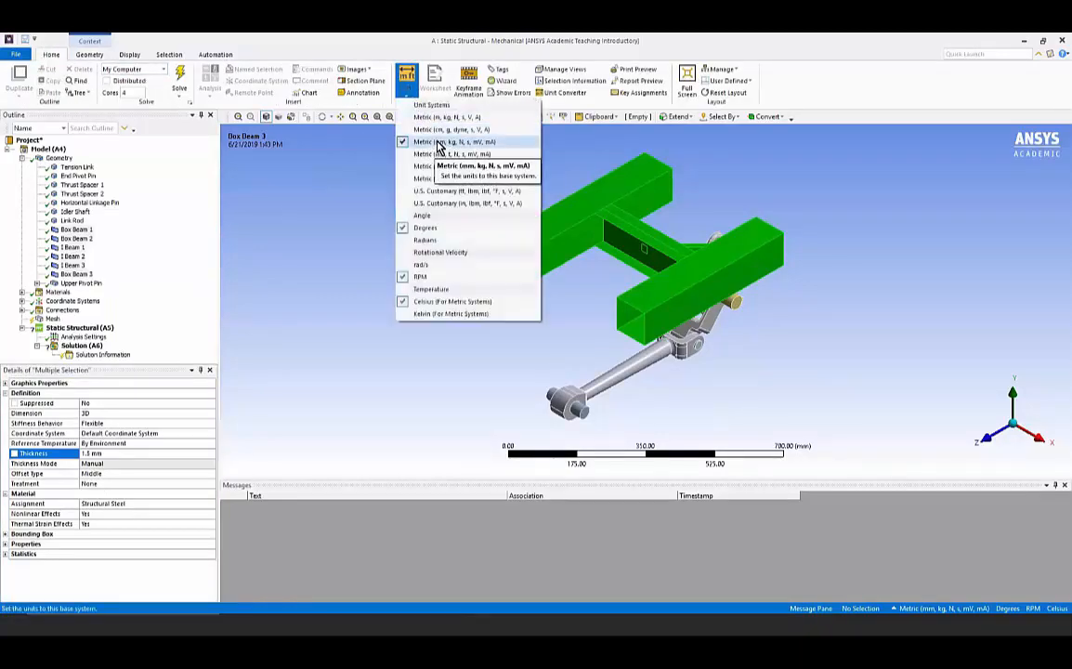
{"action": "left_click", "coordinate": [88, 54]}
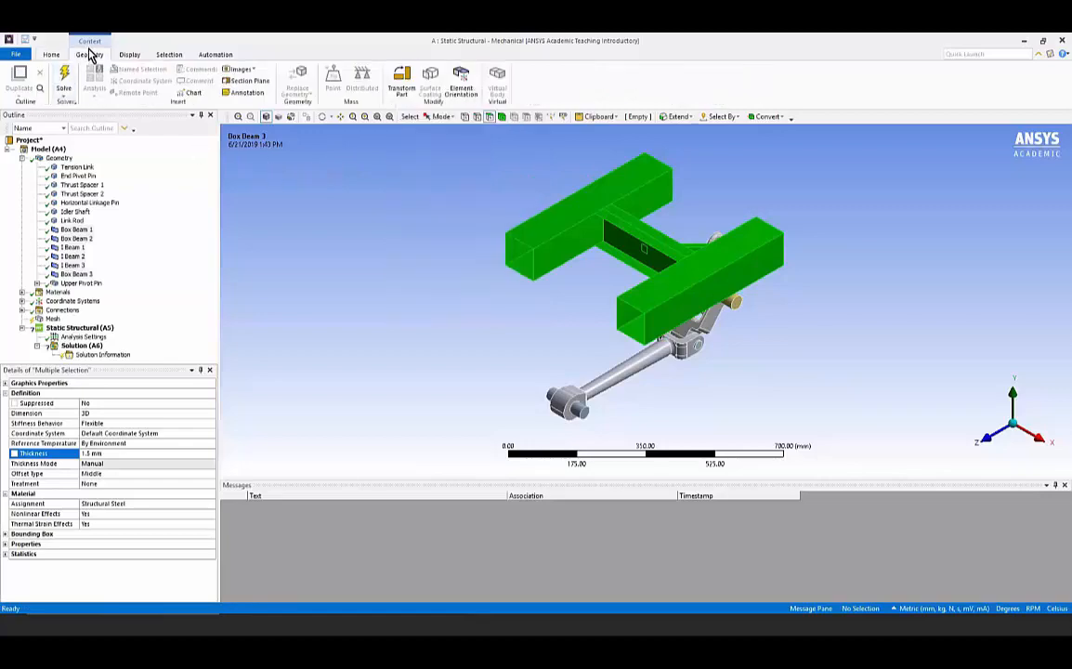
{"action": "left_click", "coordinate": [58, 149]}
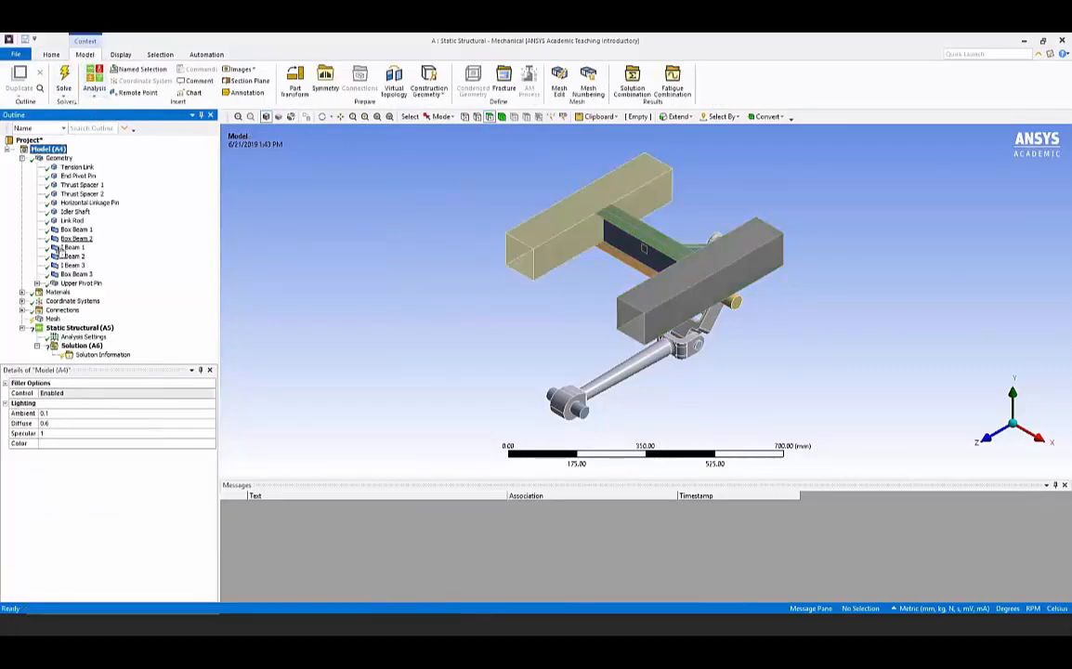
{"action": "left_click", "coordinate": [70, 328]}
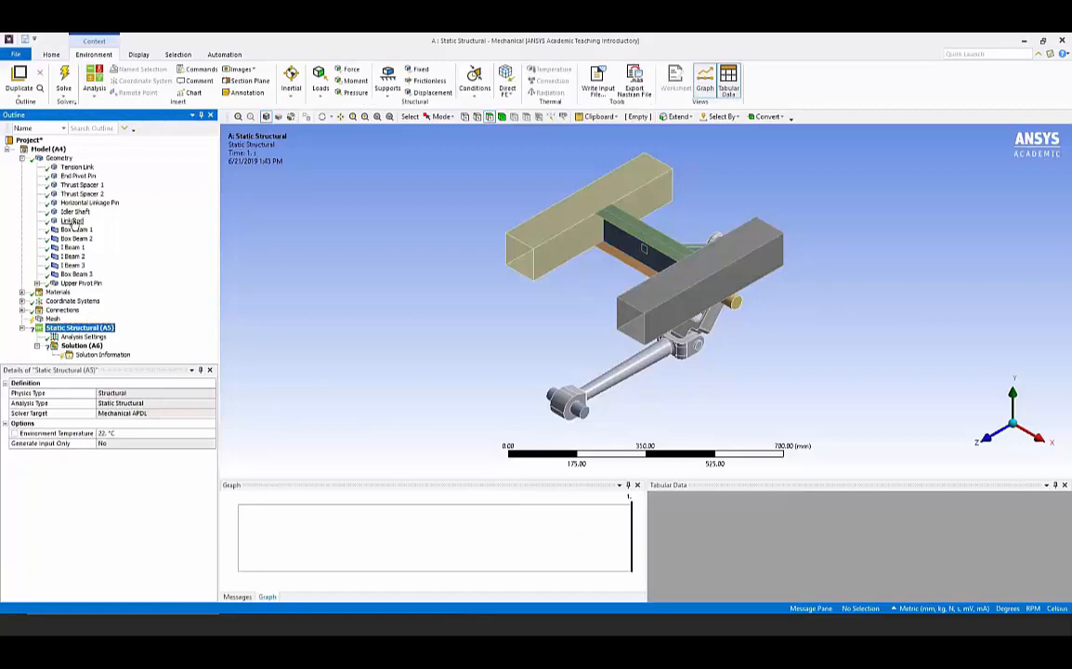
{"action": "left_click", "coordinate": [59, 159]}
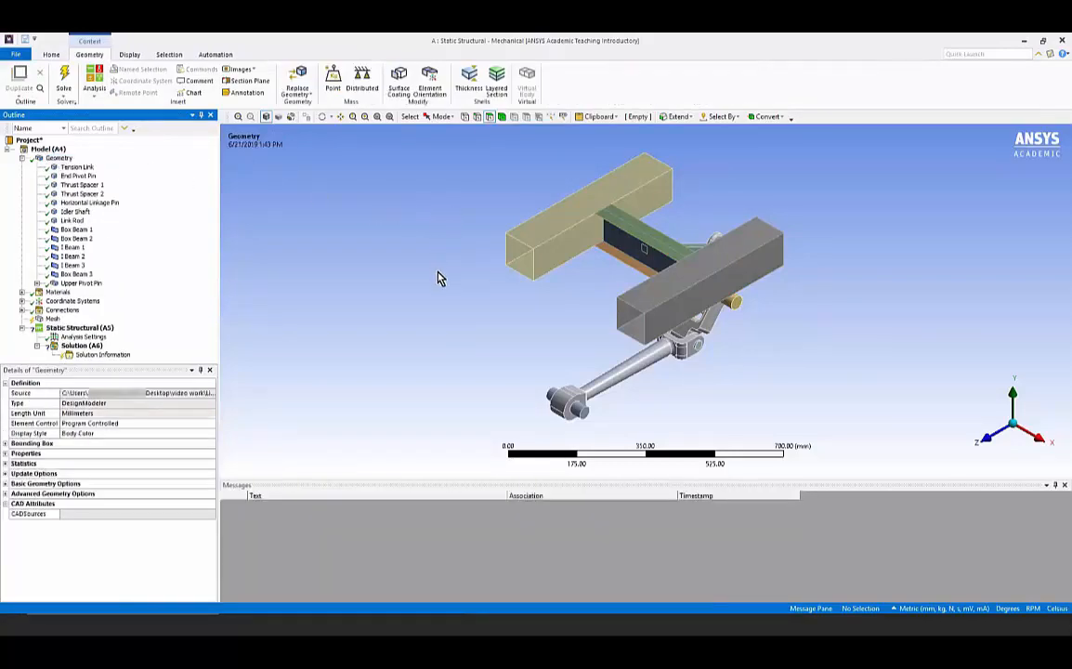
{"action": "mouse_move", "coordinate": [438, 277]}
{"action": "middle_mouse_down"}
{"action": "mouse_move", "coordinate": [493, 234]}
{"action": "mouse_move", "coordinate": [437, 257]}
{"action": "middle_mouse_up"}
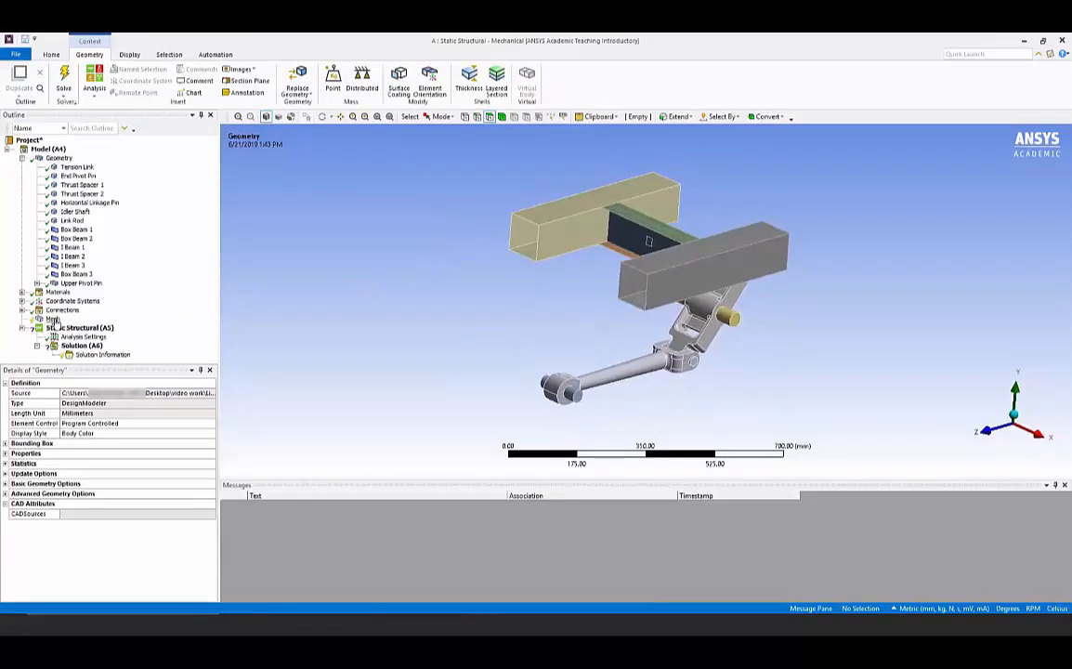
Generate the mesh for the whole assembly with the default settings
{"action": "left_click", "coordinate": [53, 320]}
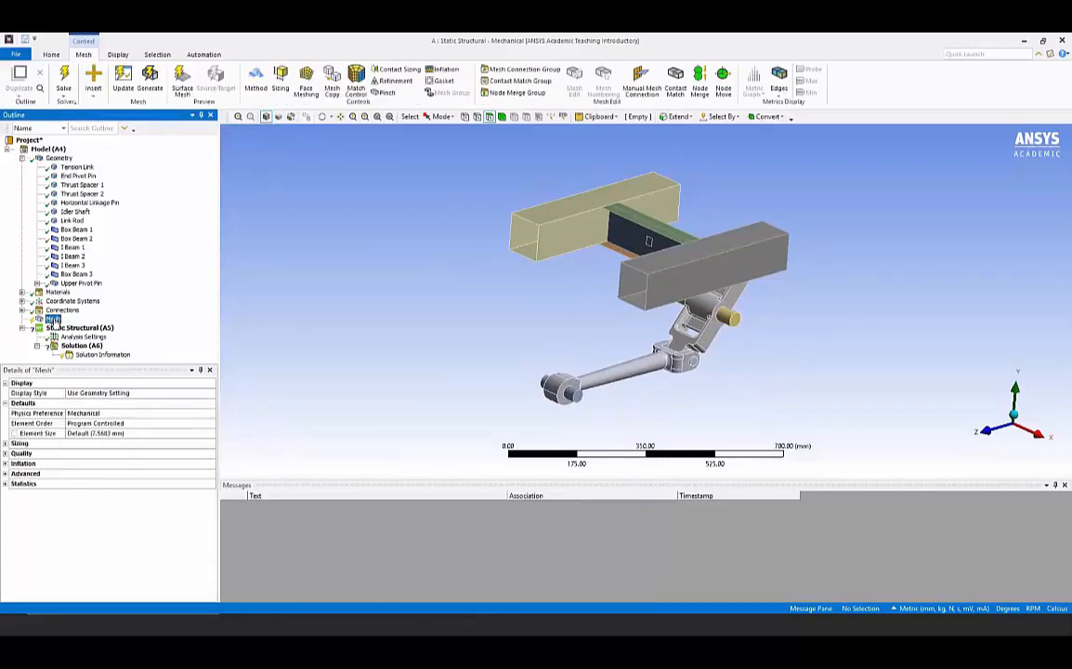
{"action": "right_click", "coordinate": [54, 320]}
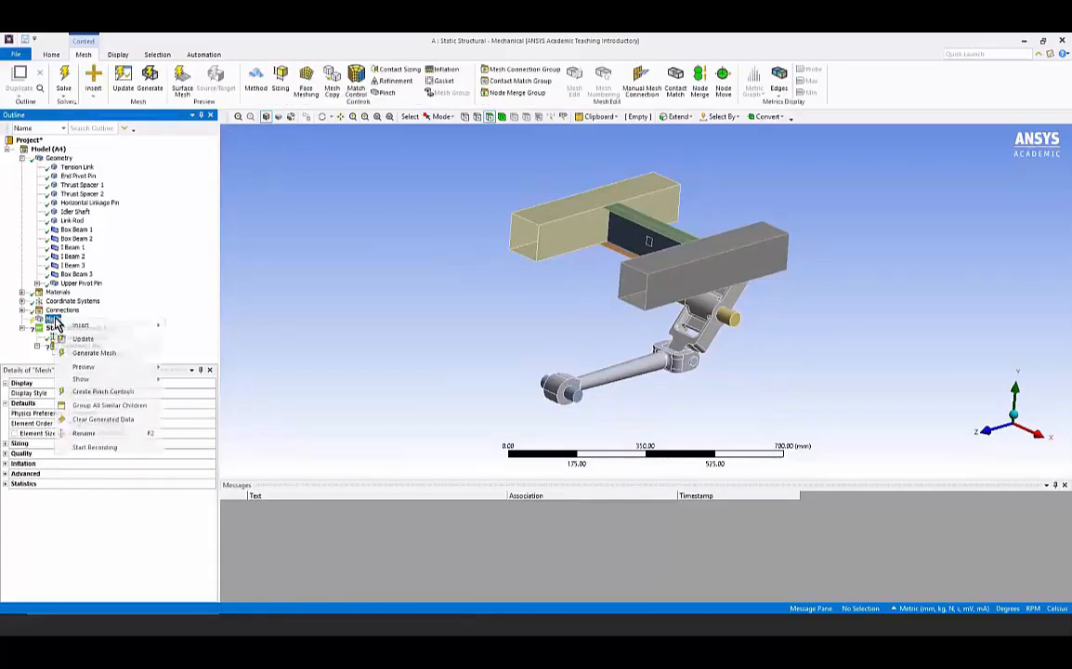
{"action": "left_click", "coordinate": [98, 354]}
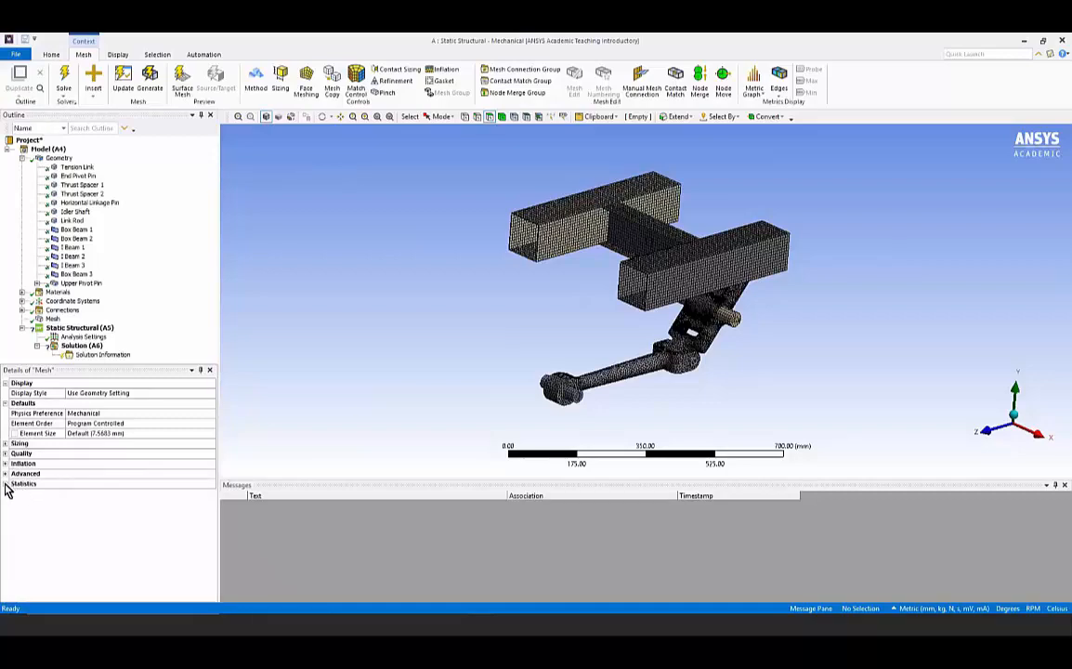
Show the mesh's node and element statistics and examine the shell mesh on the box beams up close
{"action": "left_click", "coordinate": [5, 485]}
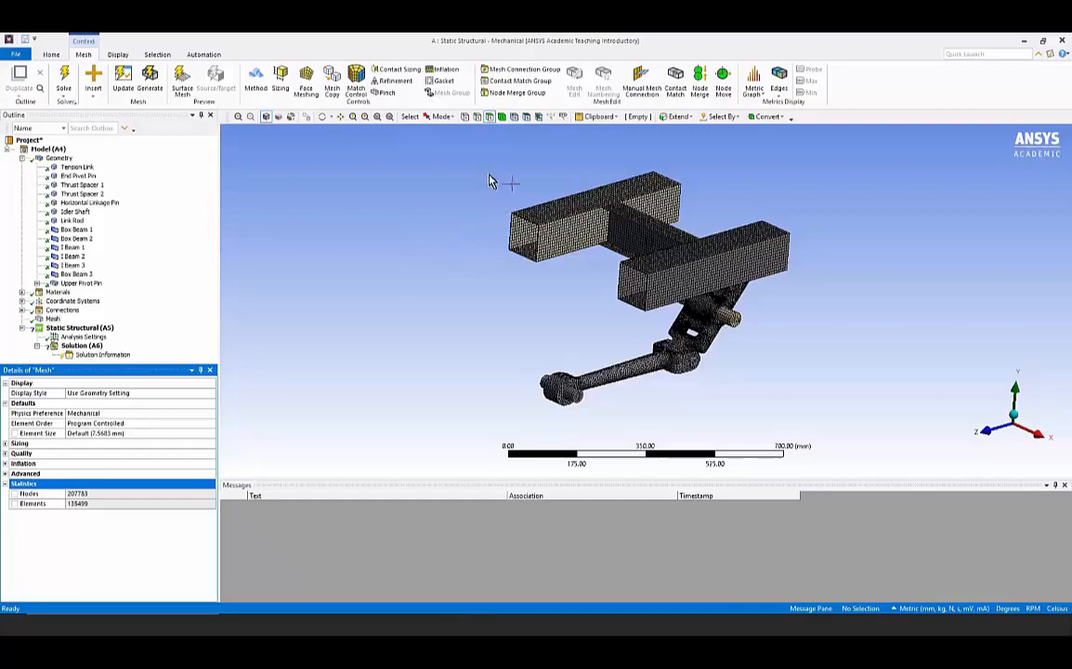
{"action": "right_click_drag", "start_coordinate": [484, 154], "coordinate": [846, 337]}
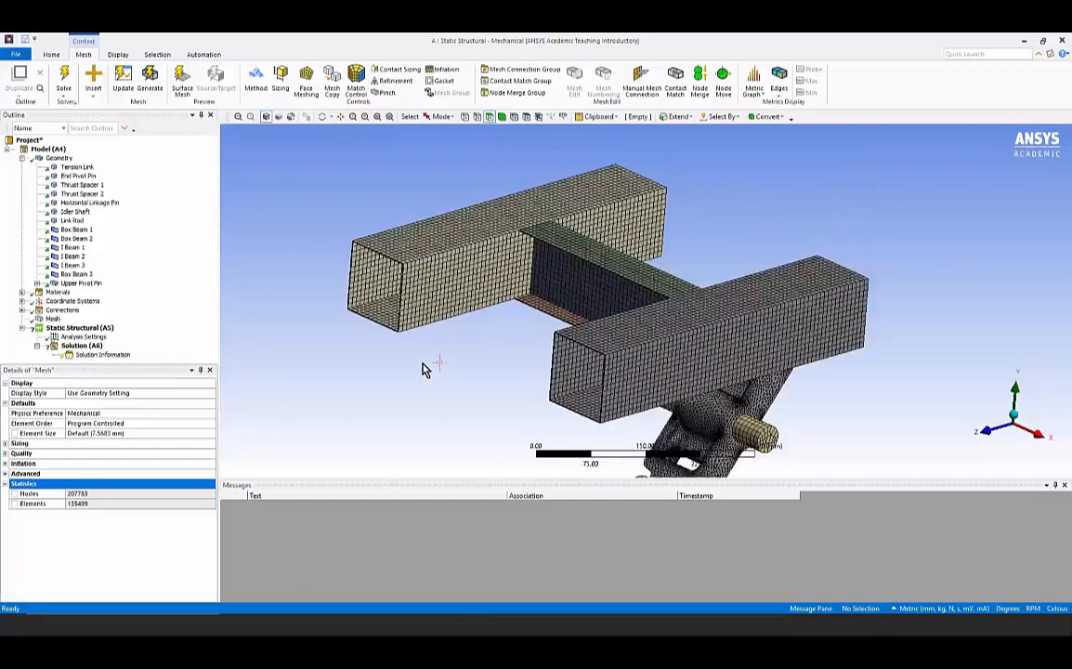
{"action": "middle_click_drag", "start_coordinate": [427, 369], "coordinate": [367, 206]}
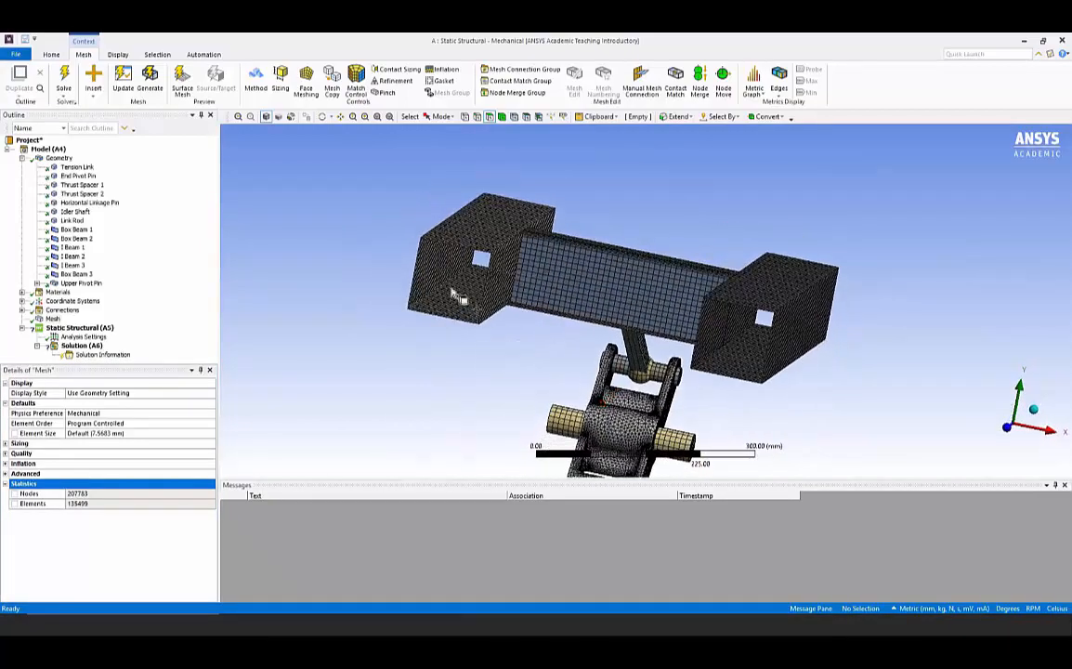
{"action": "scroll", "coordinate": [482, 279], "scroll_direction": "up", "scroll_amount": 5}
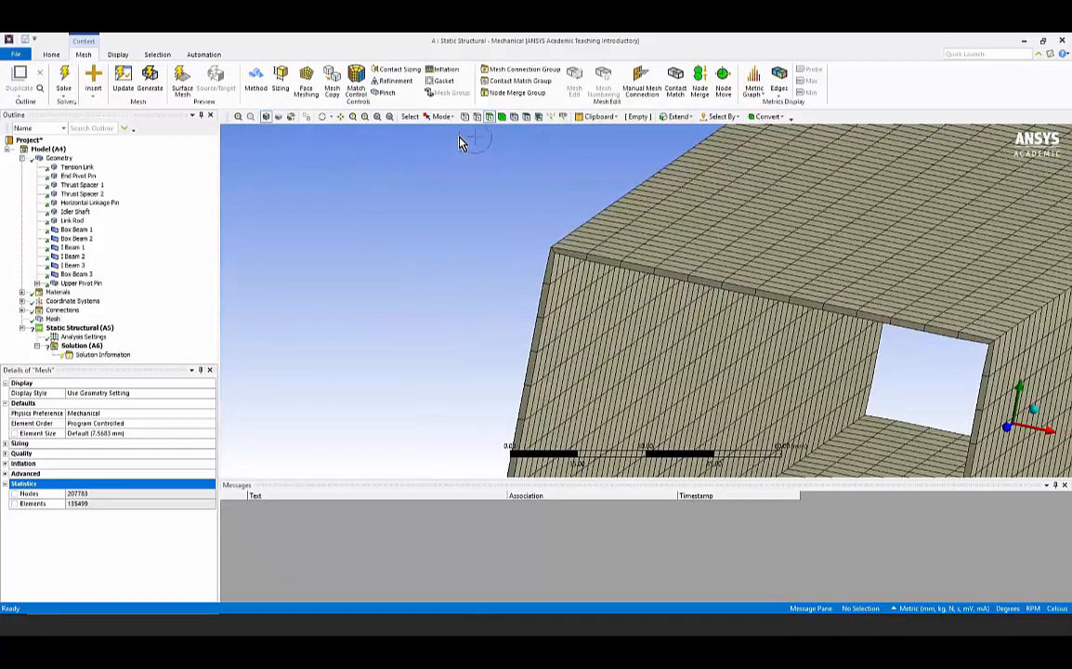
{"action": "left_click", "coordinate": [376, 117]}
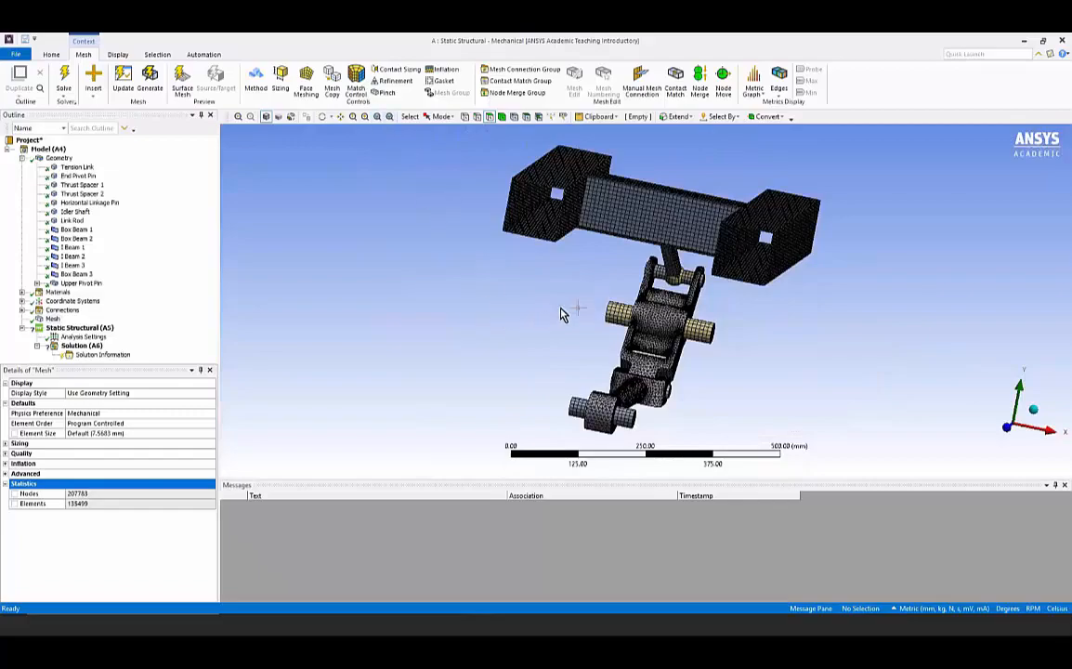
Hide all bodies except the Tension Link and the Link Rod
{"action": "middle_click_drag", "start_coordinate": [562, 311], "coordinate": [576, 219]}
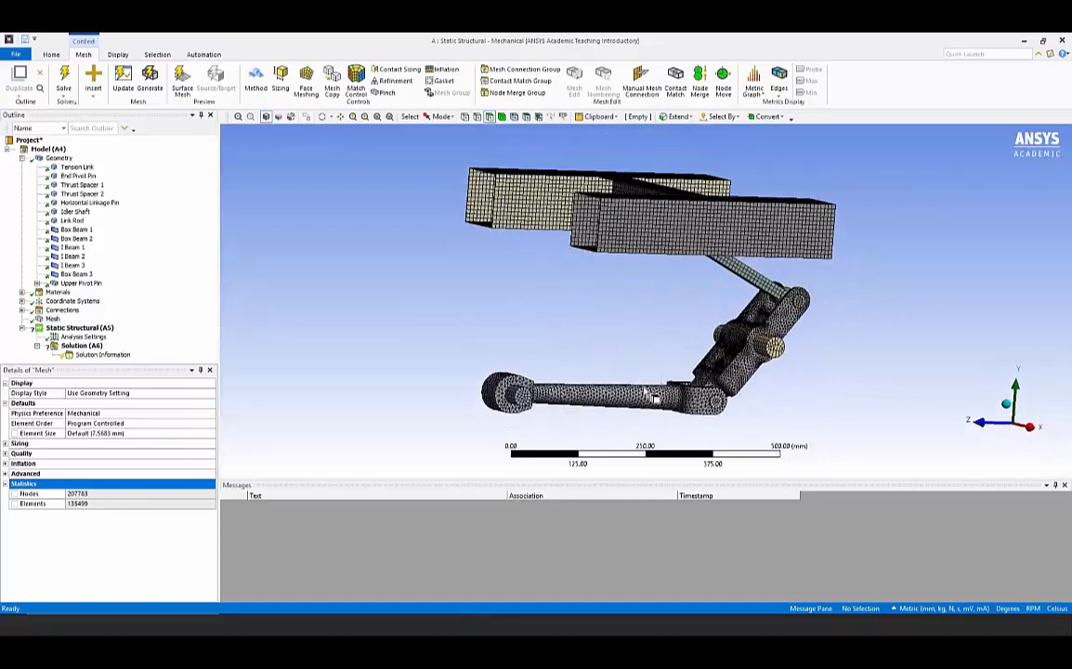
{"action": "left_click", "coordinate": [606, 397]}
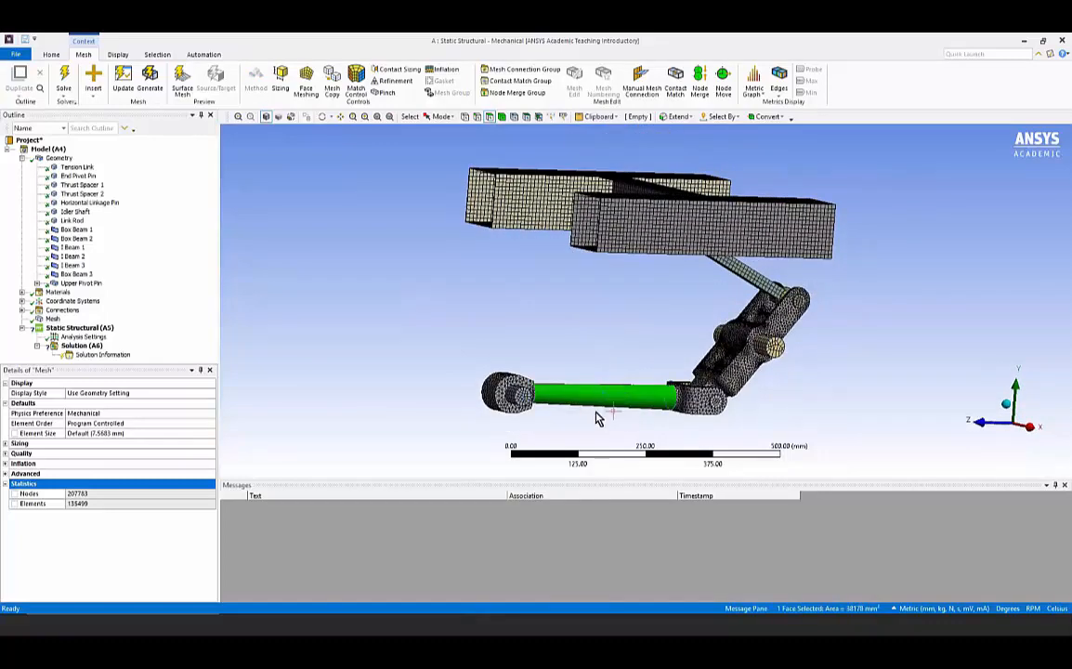
{"action": "left_click", "coordinate": [744, 369], "text": "ctrl"}
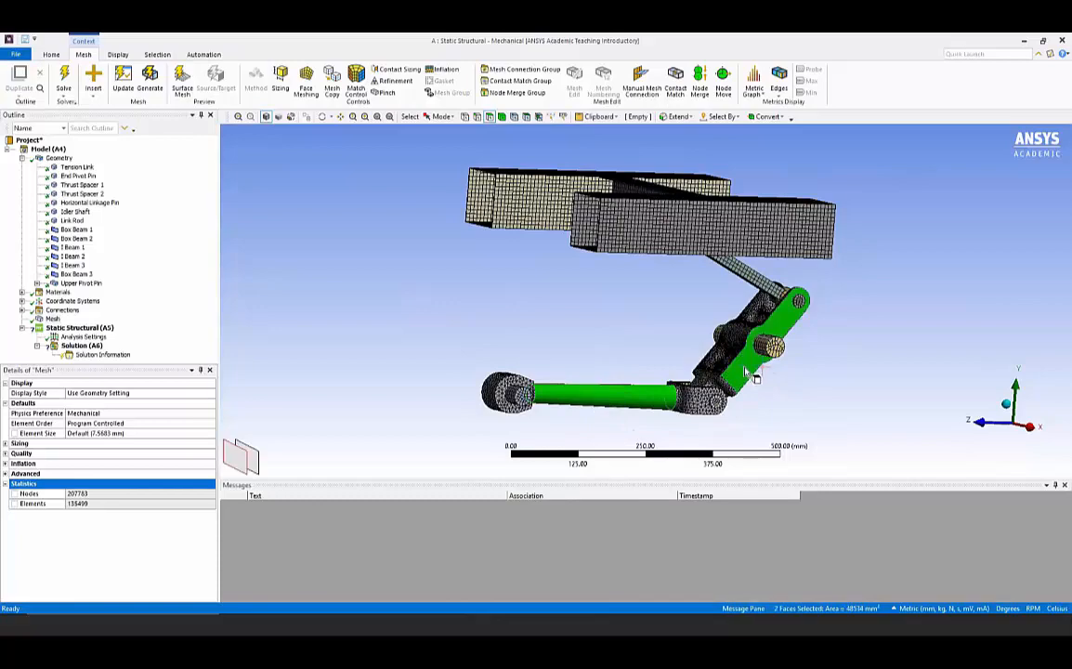
{"action": "right_click", "coordinate": [750, 378]}
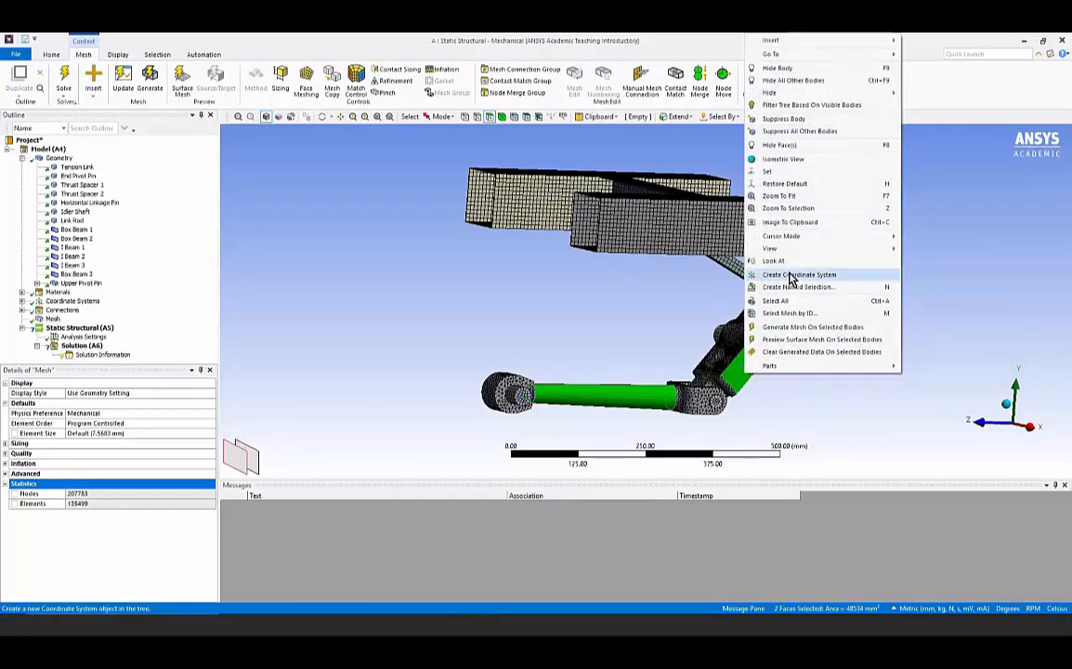
{"action": "left_click", "coordinate": [792, 79]}
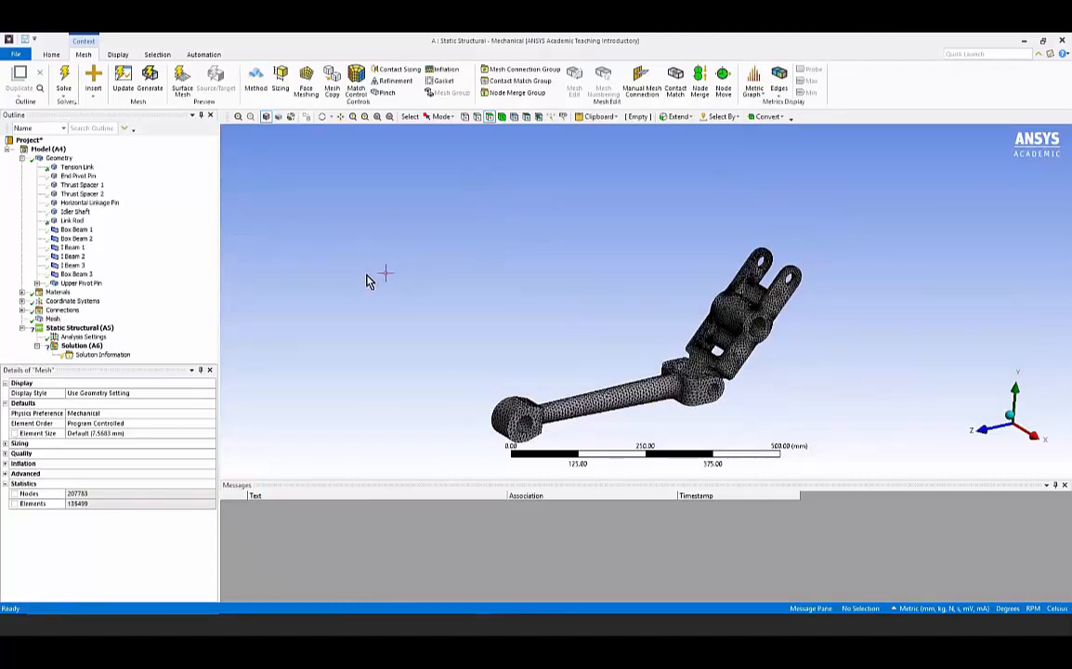
Insert a mesh sizing control and scope it to the Tension Link and Link Rod bodies
{"action": "left_click", "coordinate": [53, 320]}
{"action": "right_click", "coordinate": [53, 320]}
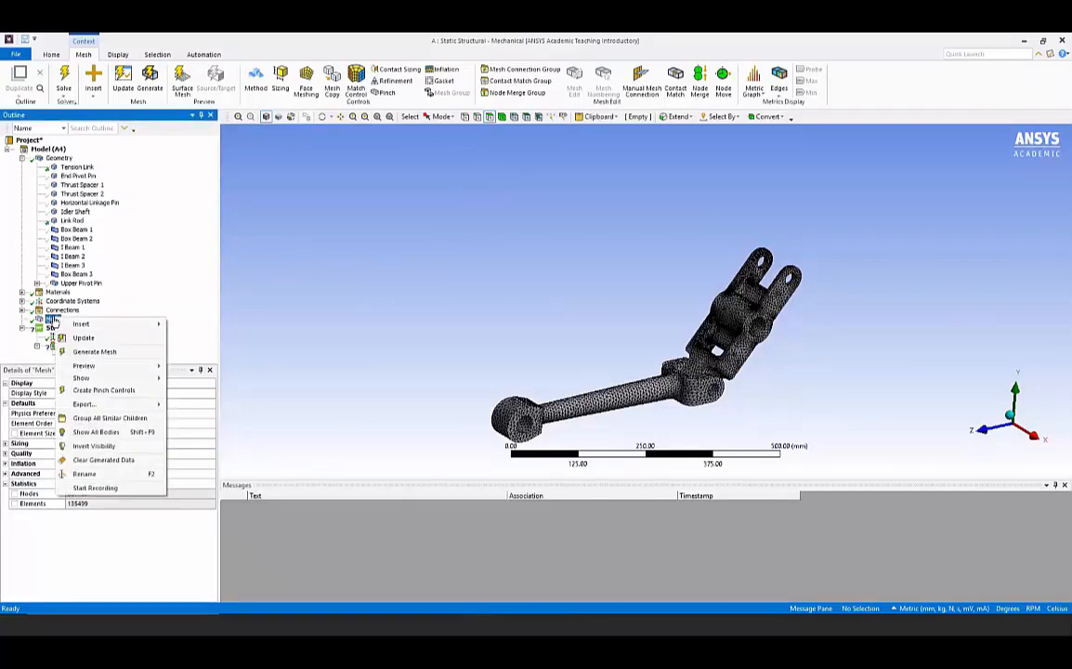
{"action": "mouse_move", "coordinate": [122, 324]}
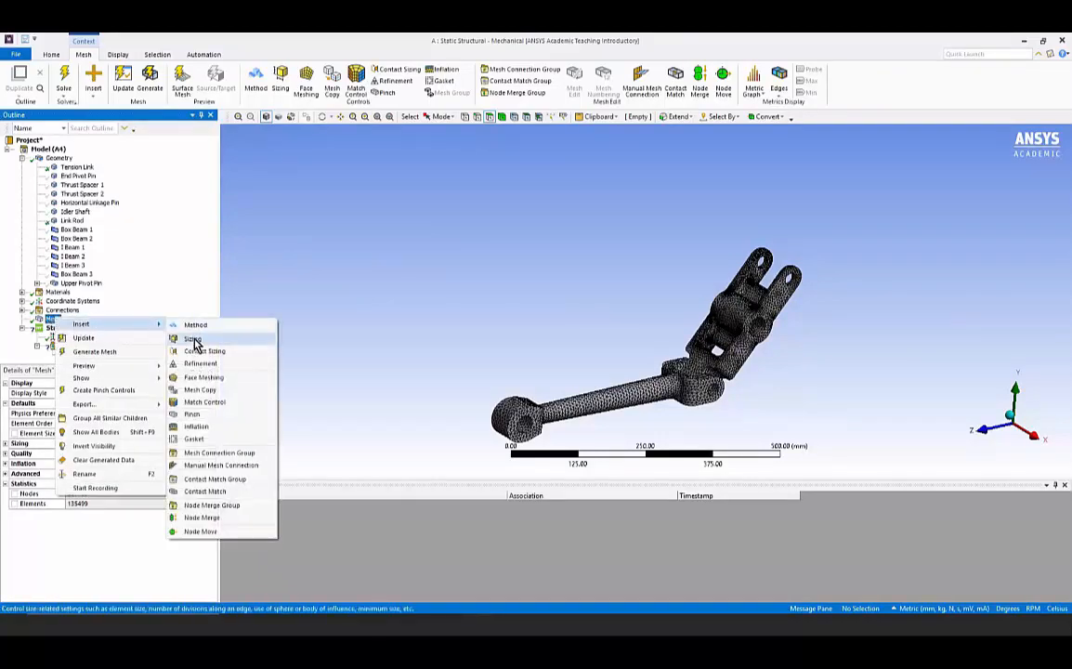
{"action": "left_click", "coordinate": [192, 340]}
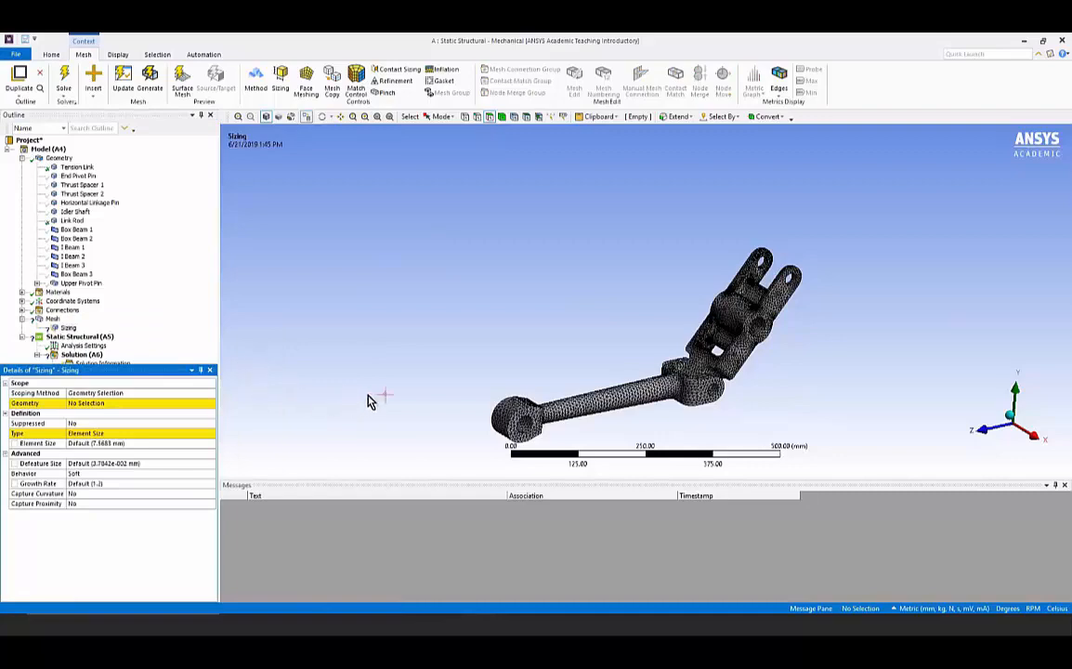
{"action": "mouse_move", "coordinate": [625, 400]}
{"action": "left_mouse_down"}
{"action": "mouse_move", "coordinate": [739, 379]}
{"action": "mouse_move", "coordinate": [739, 333]}
{"action": "left_mouse_up"}
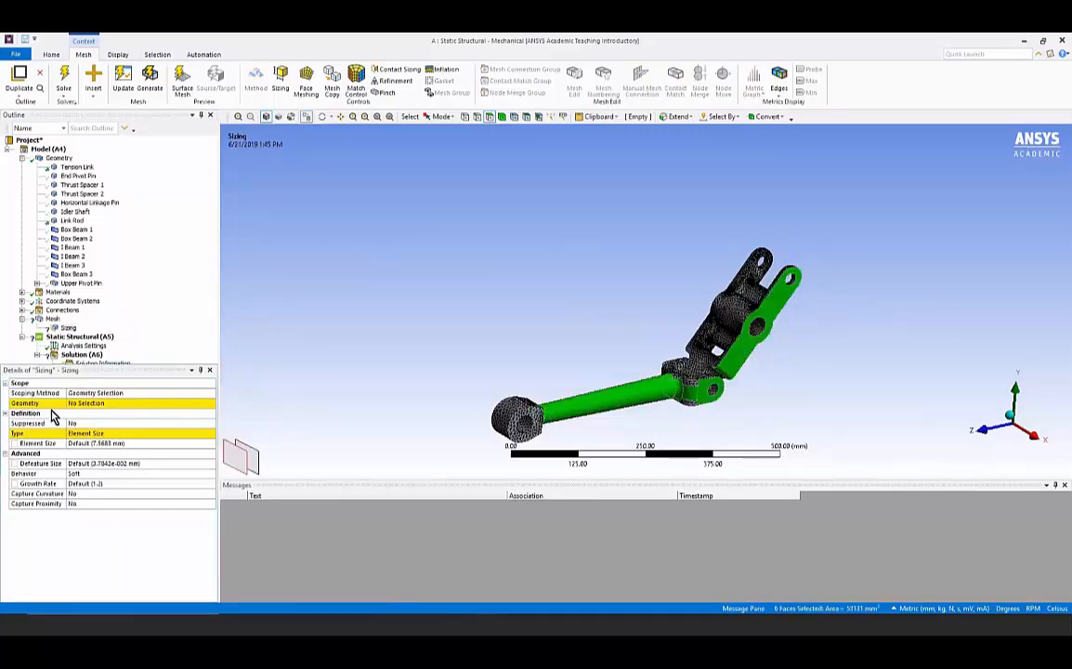
{"action": "left_click", "coordinate": [503, 117]}
{"action": "left_click", "coordinate": [665, 390]}
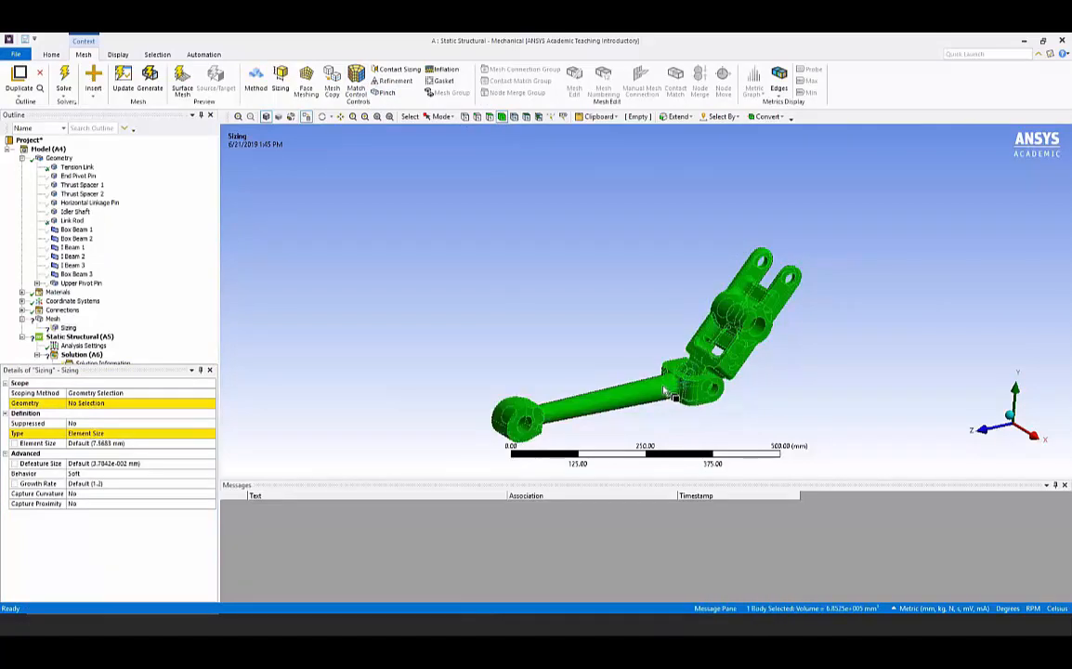
{"action": "left_click", "coordinate": [602, 355], "text": "ctrl"}
{"action": "left_click", "coordinate": [96, 403]}
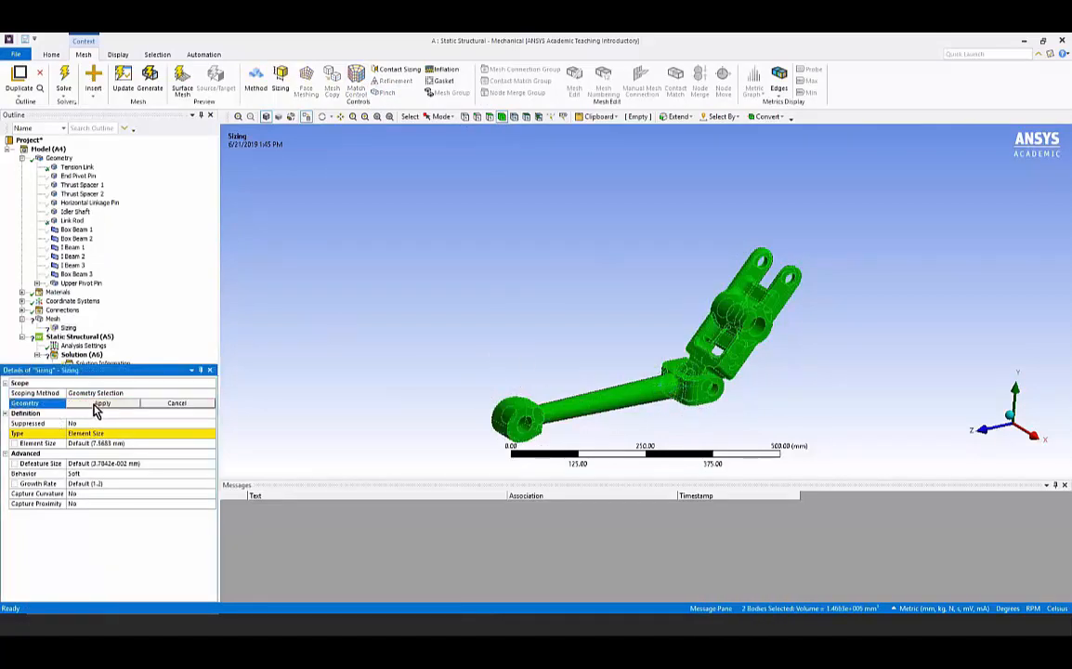
{"action": "left_click", "coordinate": [98, 404]}
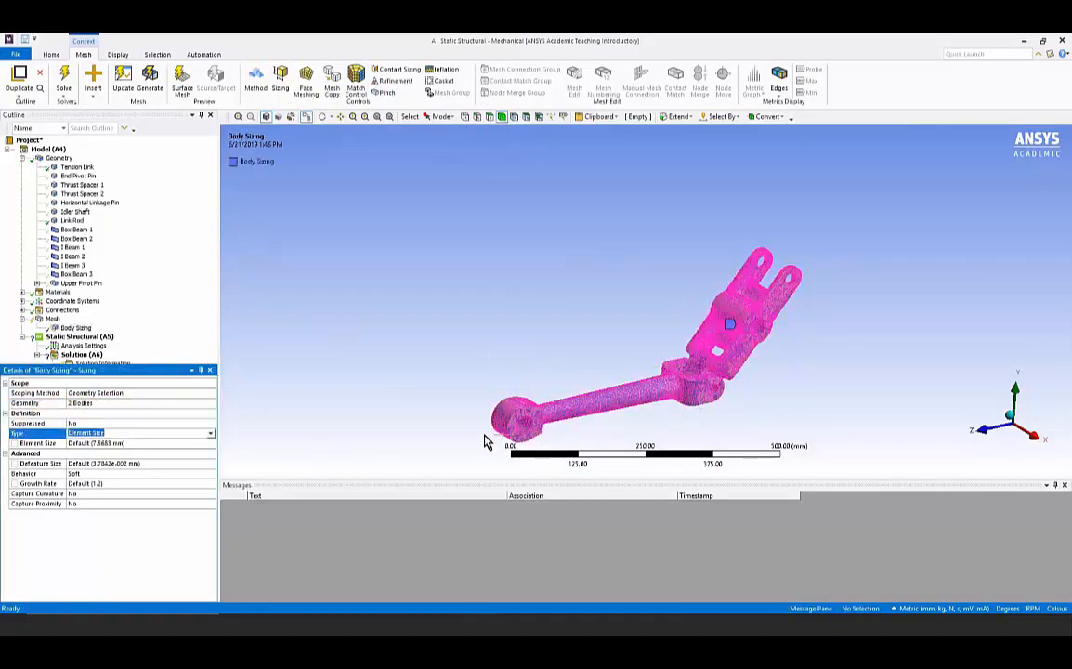
Set the element size of the body sizing to 15 mm
{"action": "left_click", "coordinate": [127, 443]}
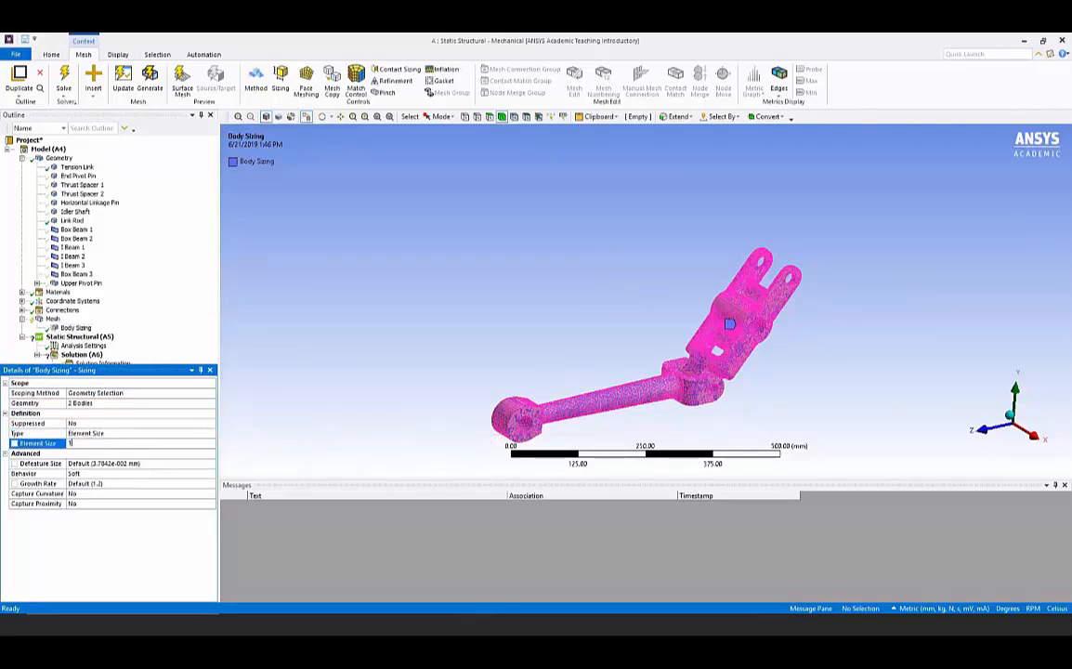
{"action": "type", "text": "15"}
{"action": "key", "text": "Return"}
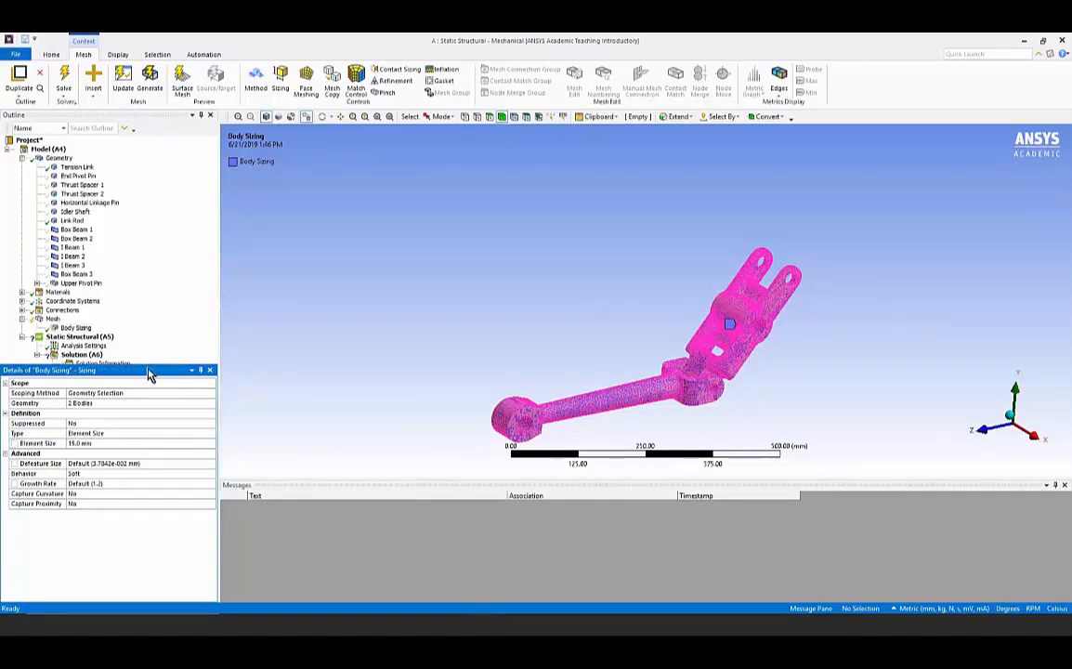
Select the Tension Link and Link Rod and generate the mesh on these two bodies only
{"action": "left_click_drag", "start_coordinate": [703, 366], "coordinate": [672, 397]}
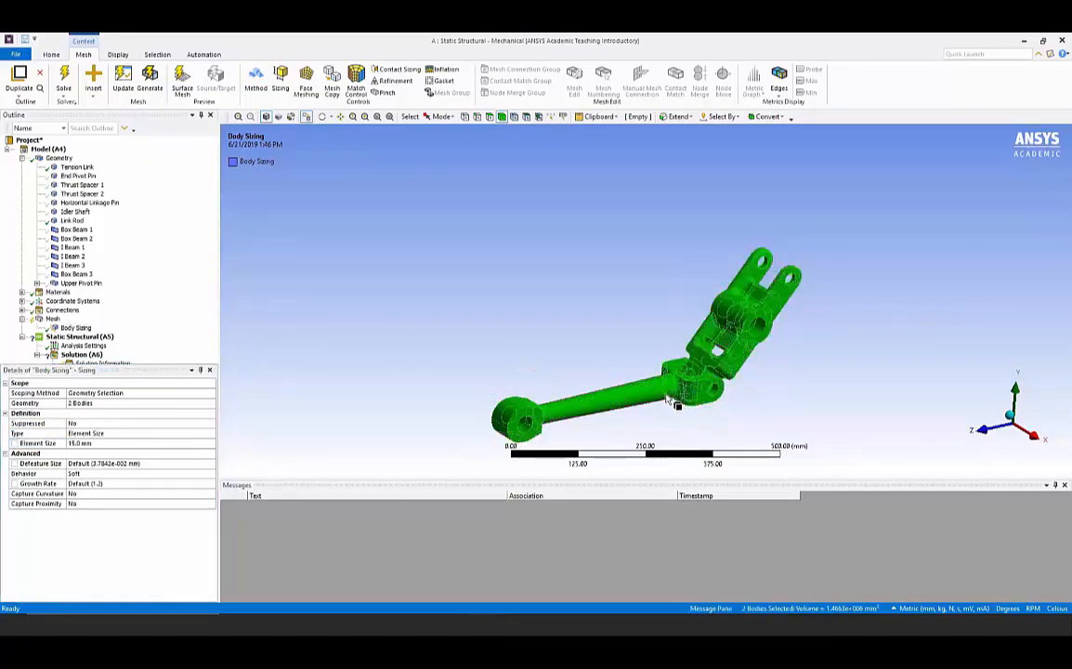
{"action": "right_click", "coordinate": [665, 394]}
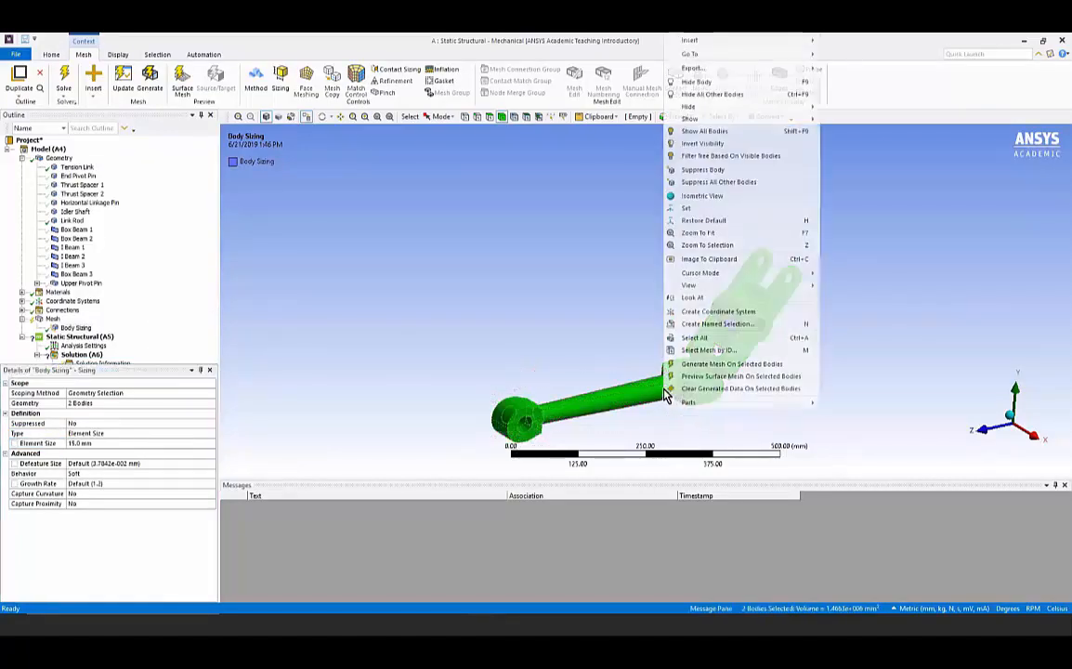
{"action": "left_click", "coordinate": [721, 364]}
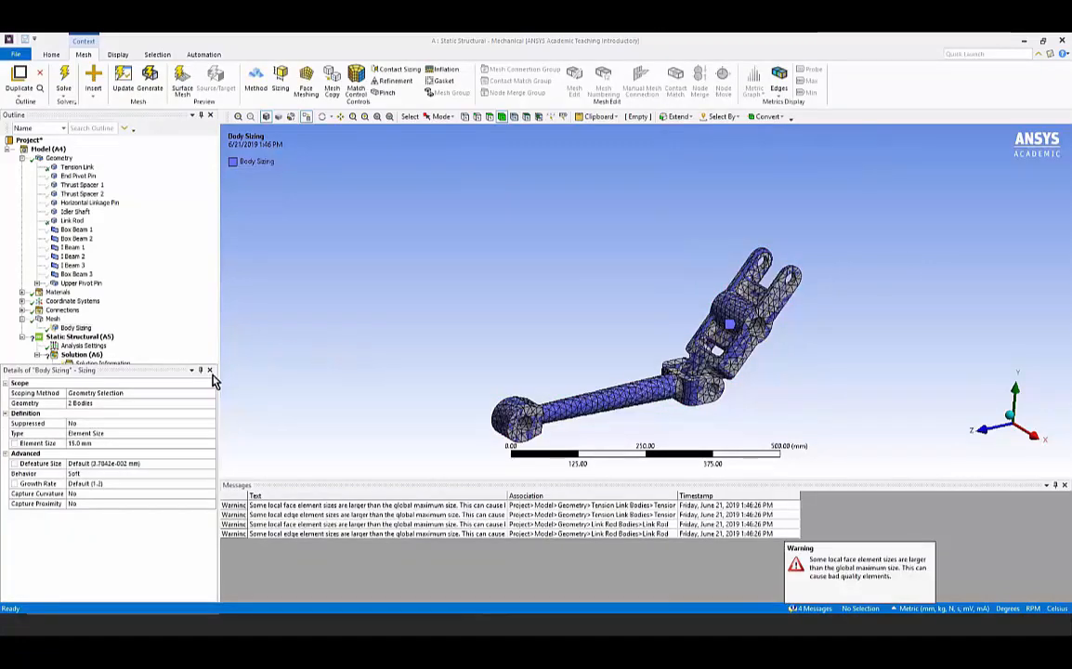
Review the overall mesh statistics and the coarser mesh on the two links, and show all bodies again
{"action": "left_click", "coordinate": [52, 319]}
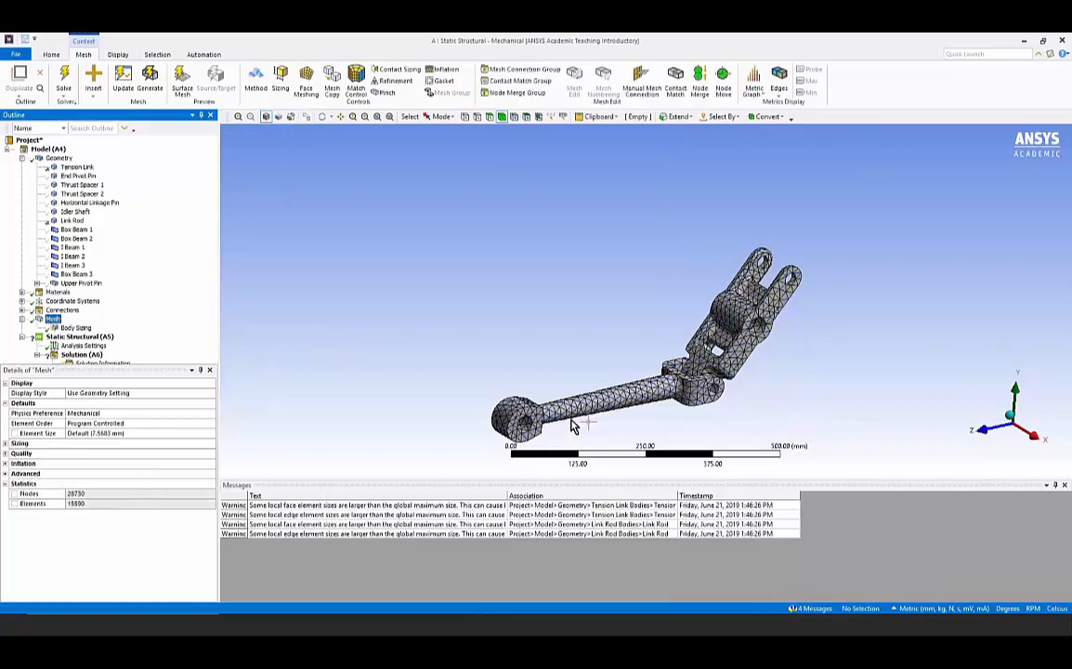
{"action": "middle_click_drag", "start_coordinate": [560, 327], "coordinate": [610, 351]}
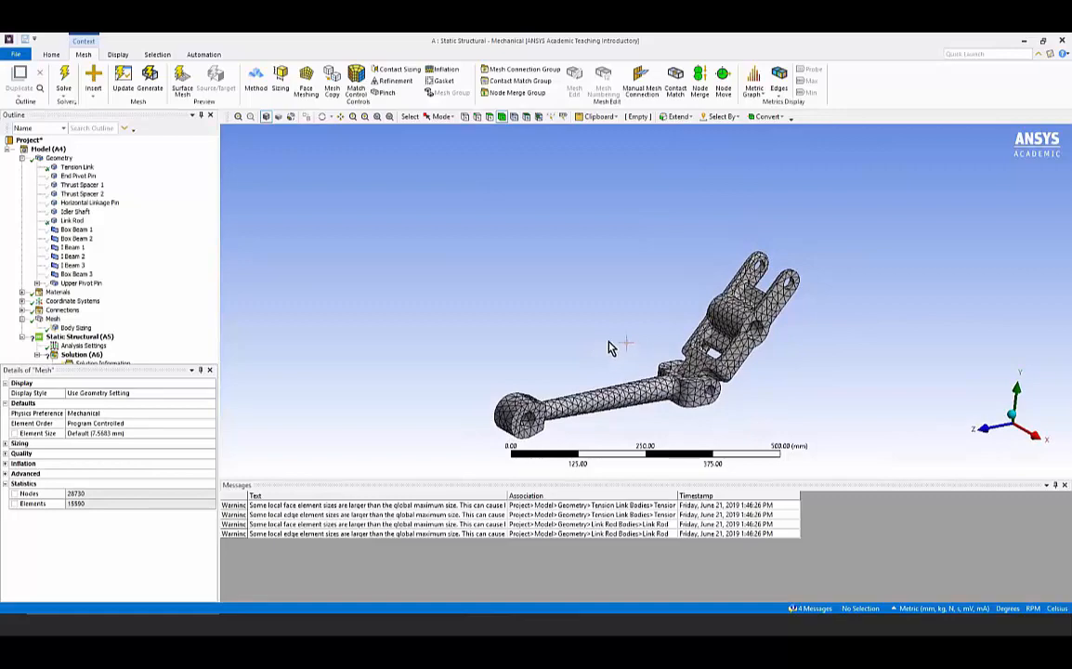
{"action": "right_click", "coordinate": [383, 176]}
{"action": "left_click", "coordinate": [415, 242]}
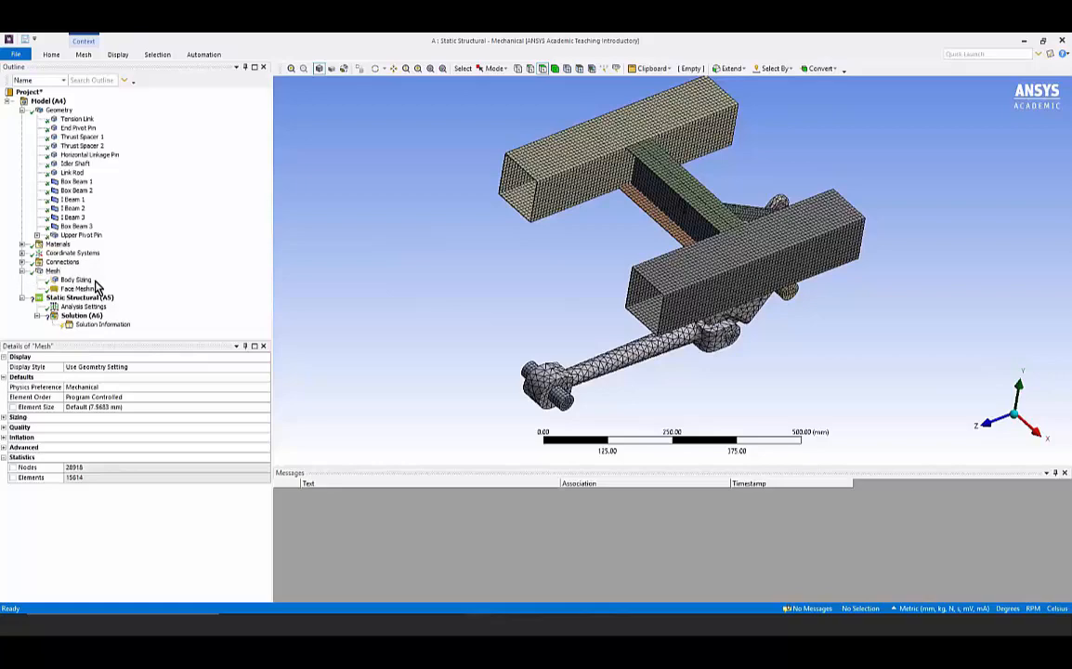
Expand the mesh quality settings, set the mesh metric to Element Quality, and enlarge the metrics chart
{"action": "left_click", "coordinate": [55, 270]}
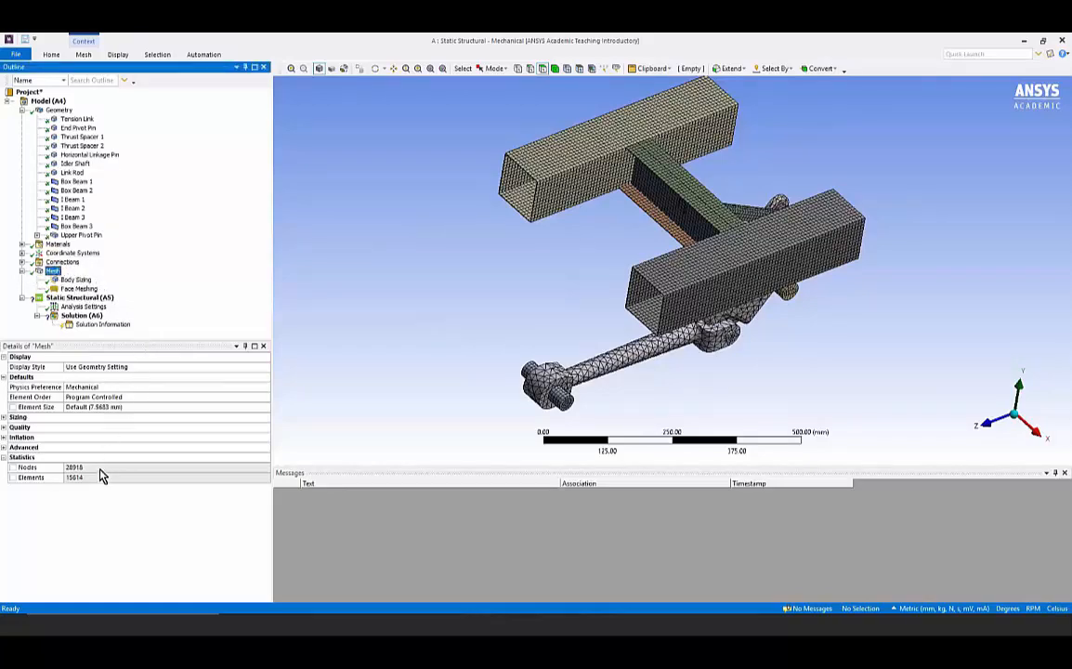
{"action": "left_click", "coordinate": [5, 427]}
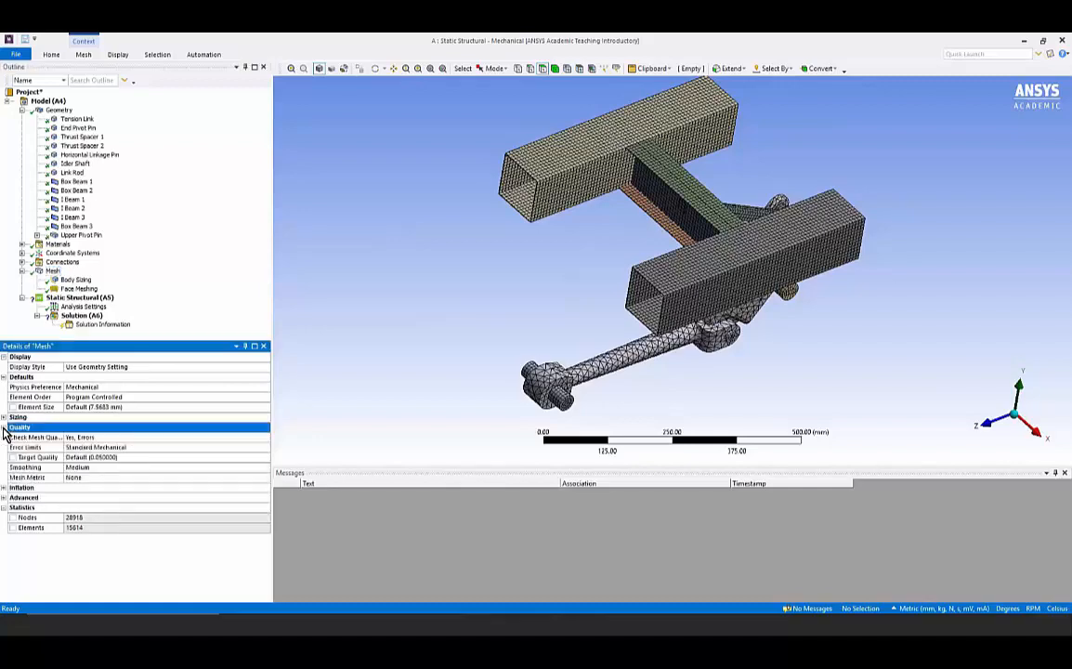
{"action": "left_click", "coordinate": [118, 478]}
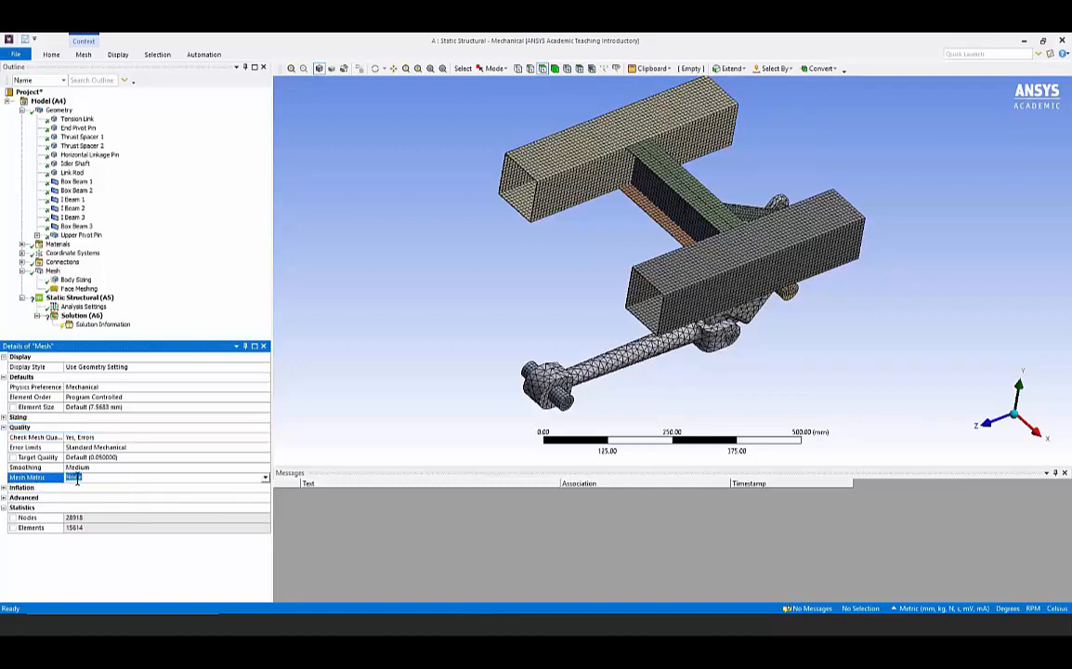
{"action": "left_click", "coordinate": [52, 270]}
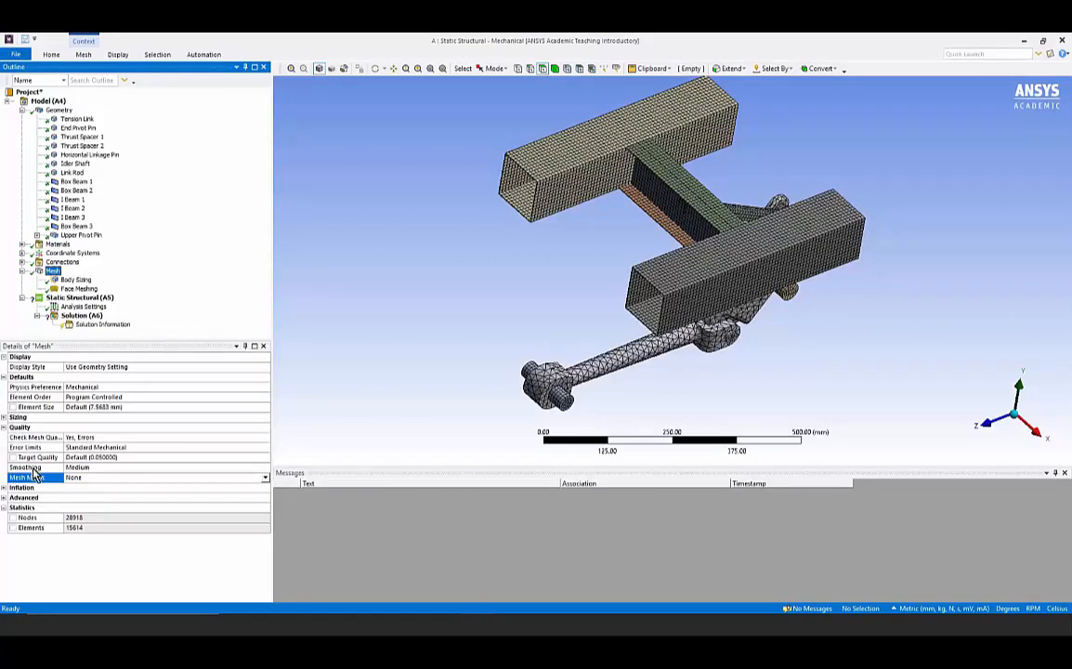
{"action": "left_click", "coordinate": [264, 477]}
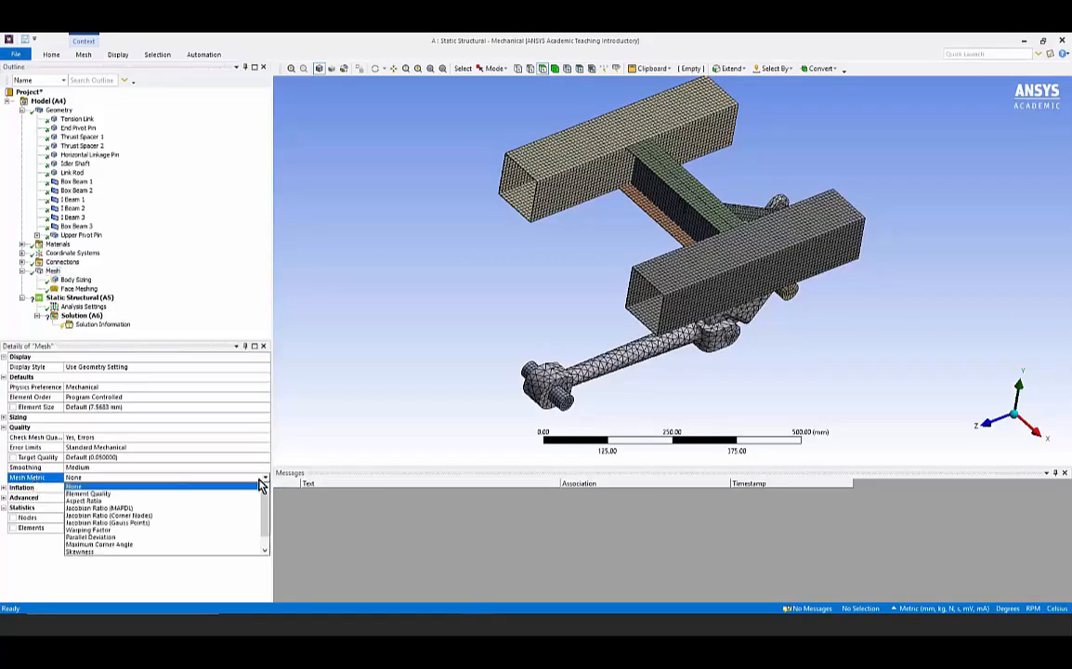
{"action": "left_click", "coordinate": [105, 494]}
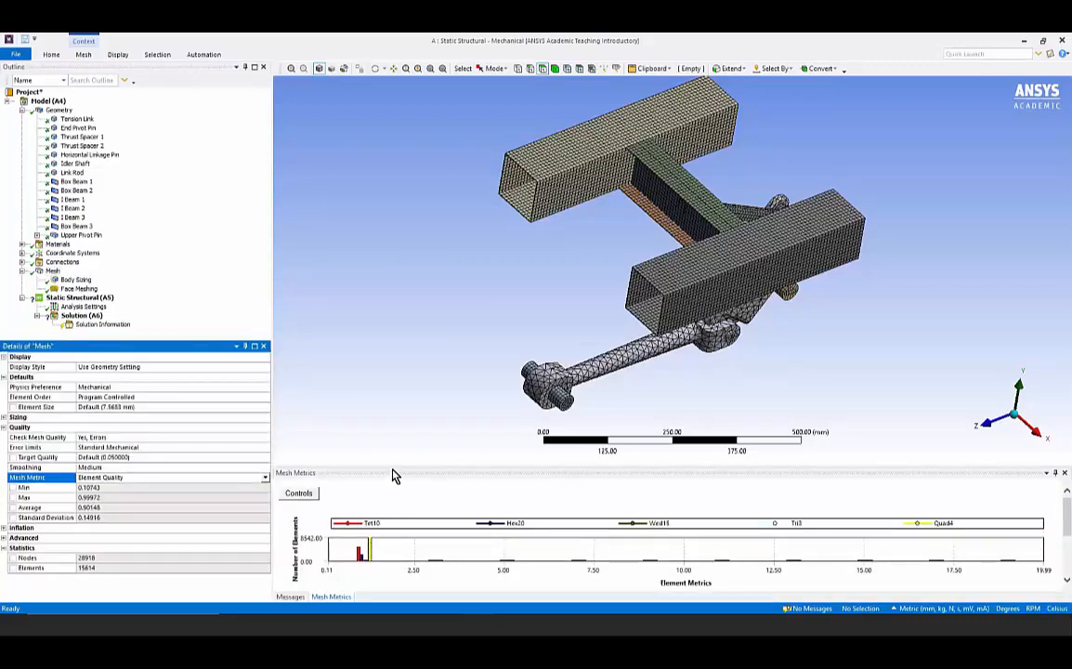
{"action": "left_click_drag", "start_coordinate": [392, 466], "coordinate": [406, 309]}
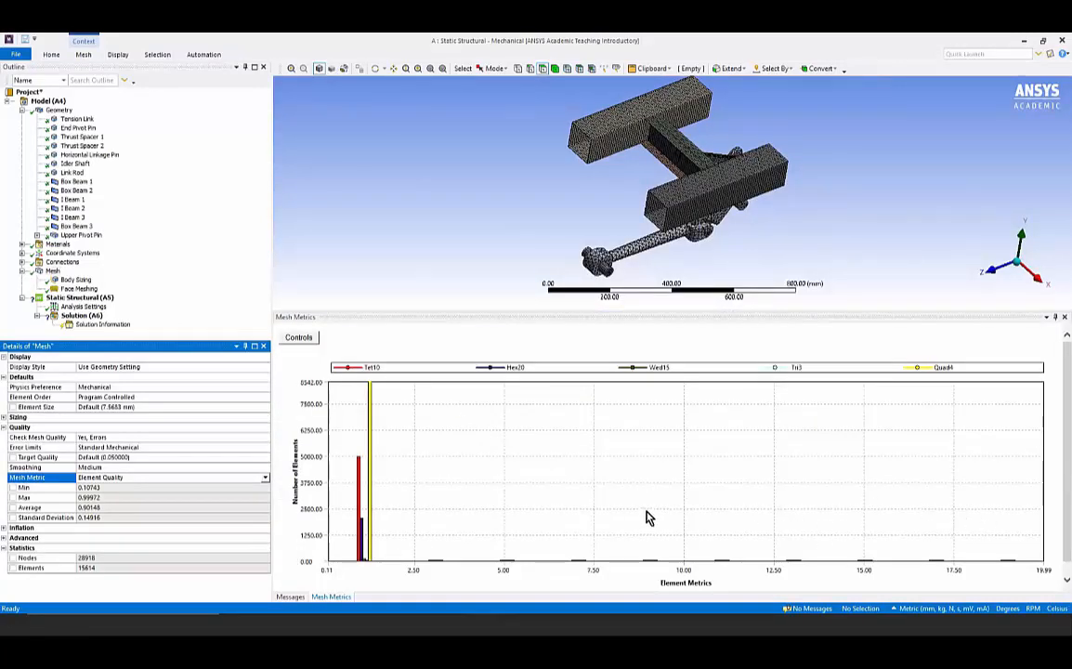
Highlight the elements behind the Quad4 and Tet10 bars of the Element Quality chart and inspect them in the model
{"action": "left_click", "coordinate": [370, 469]}
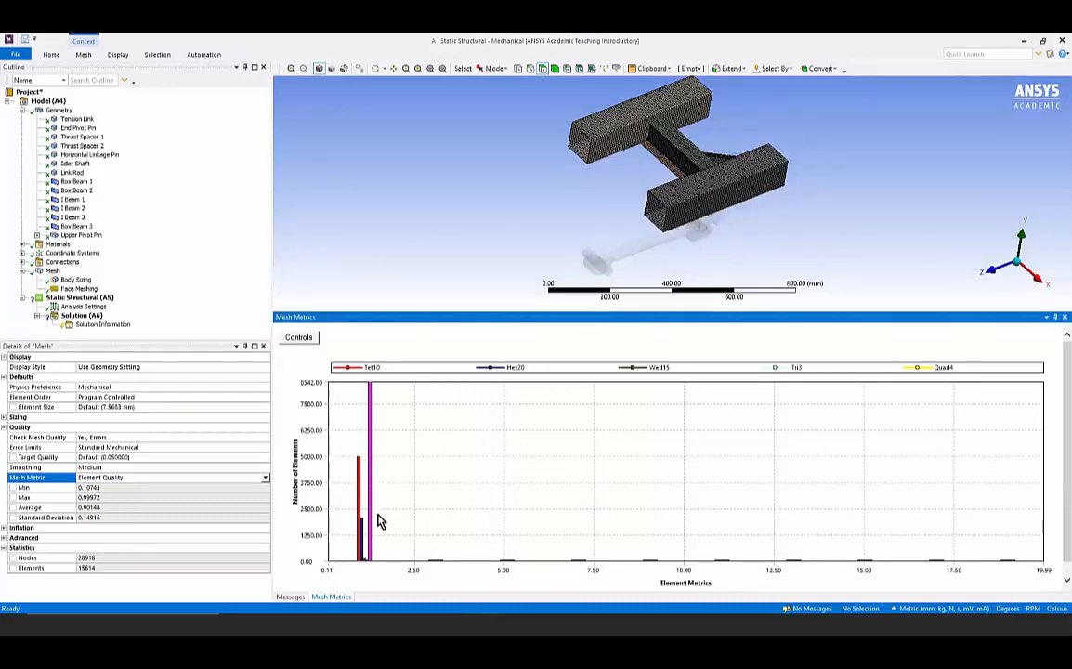
{"action": "left_click", "coordinate": [360, 544]}
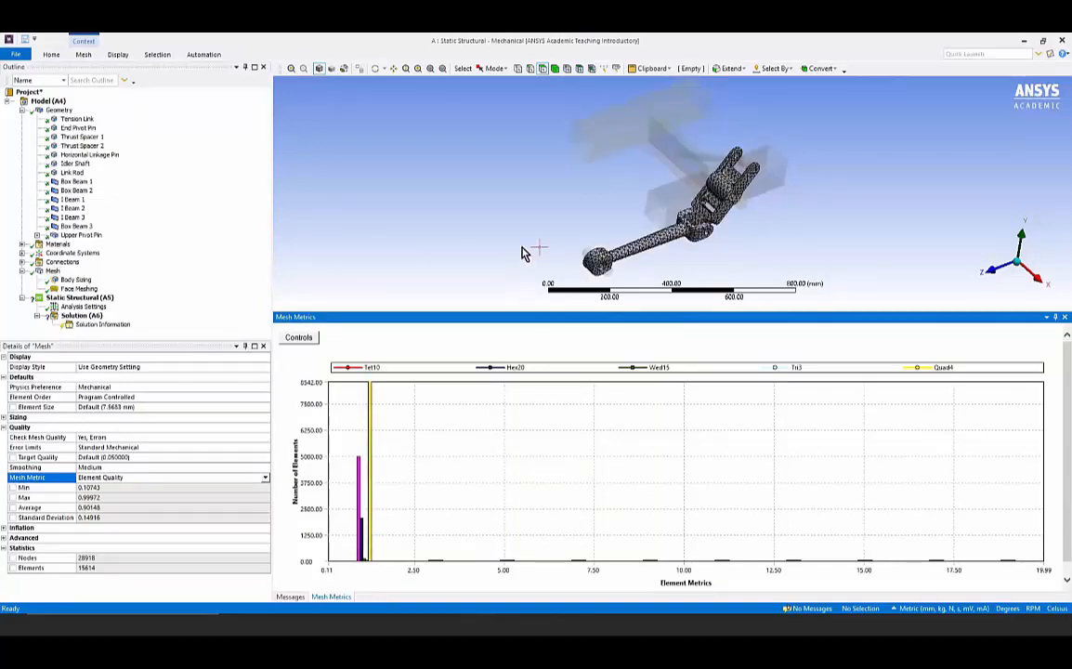
{"action": "middle_click_drag", "start_coordinate": [476, 229], "coordinate": [525, 259]}
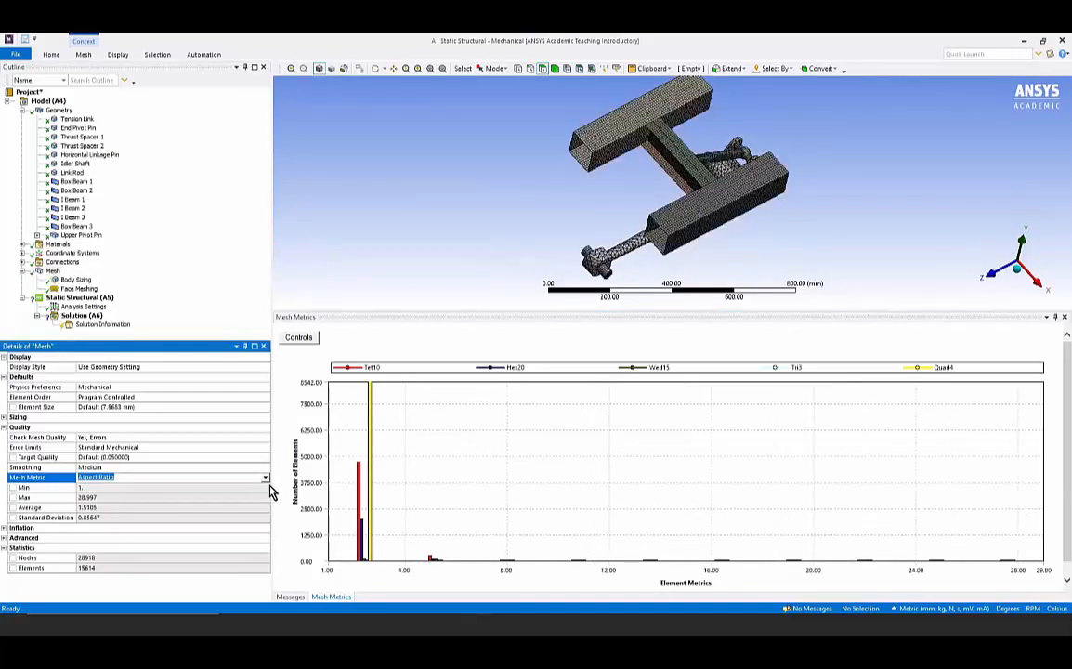
Set the mesh metric back to None
{"action": "left_click", "coordinate": [264, 479]}
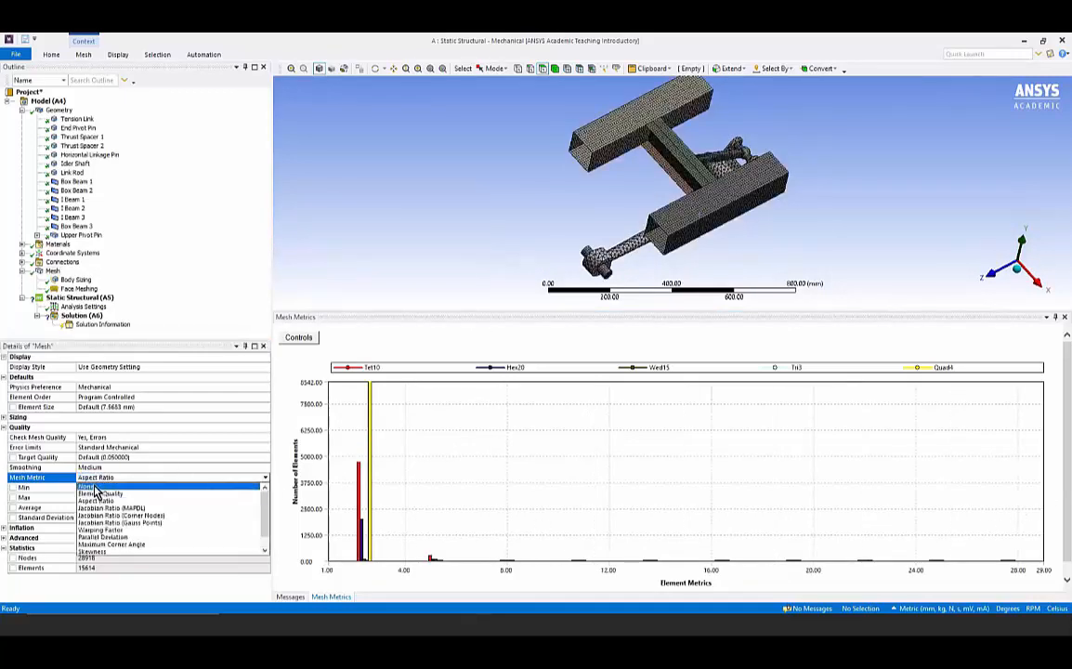
{"action": "left_click", "coordinate": [89, 487]}
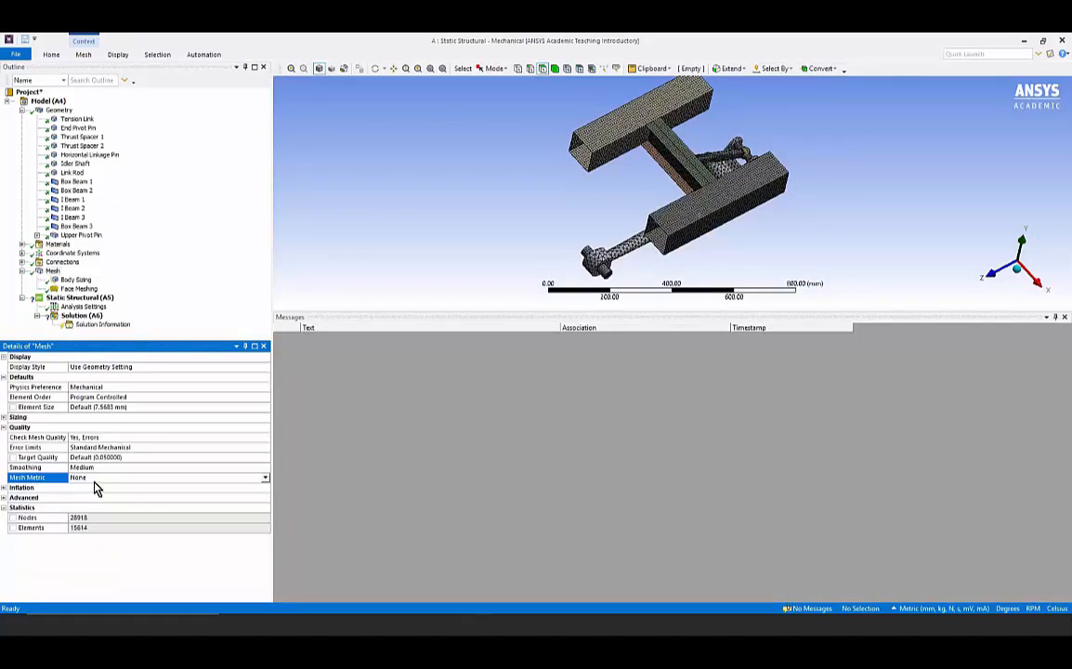
Enlarge the model view by shrinking the empty messages area and set the mesh display style to Element Quality
{"action": "left_click", "coordinate": [152, 367]}
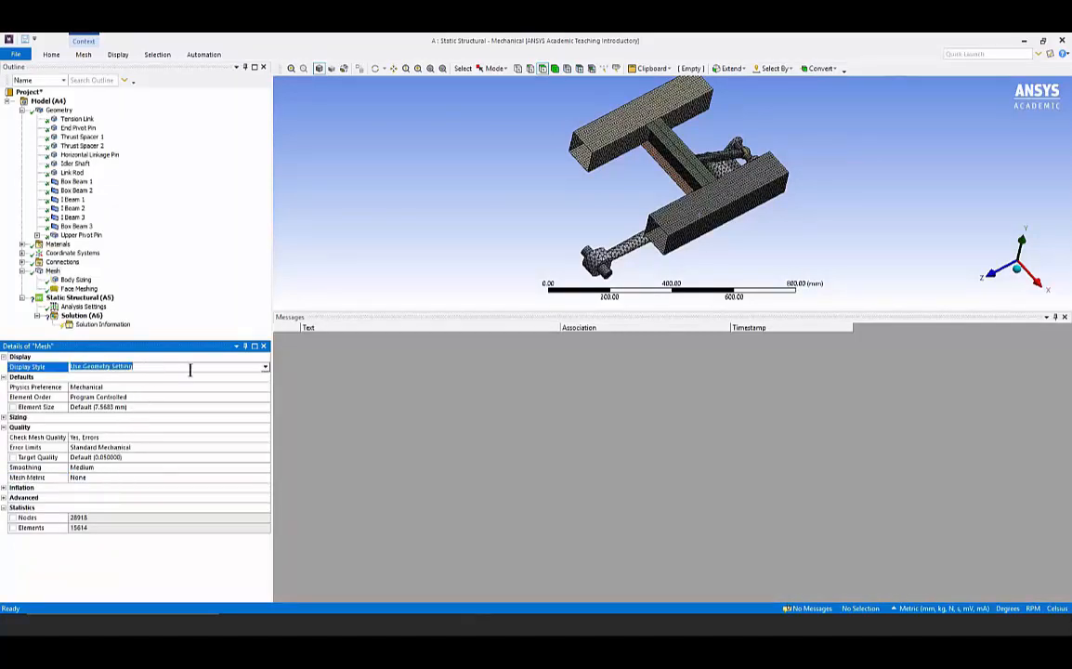
{"action": "left_click", "coordinate": [341, 327]}
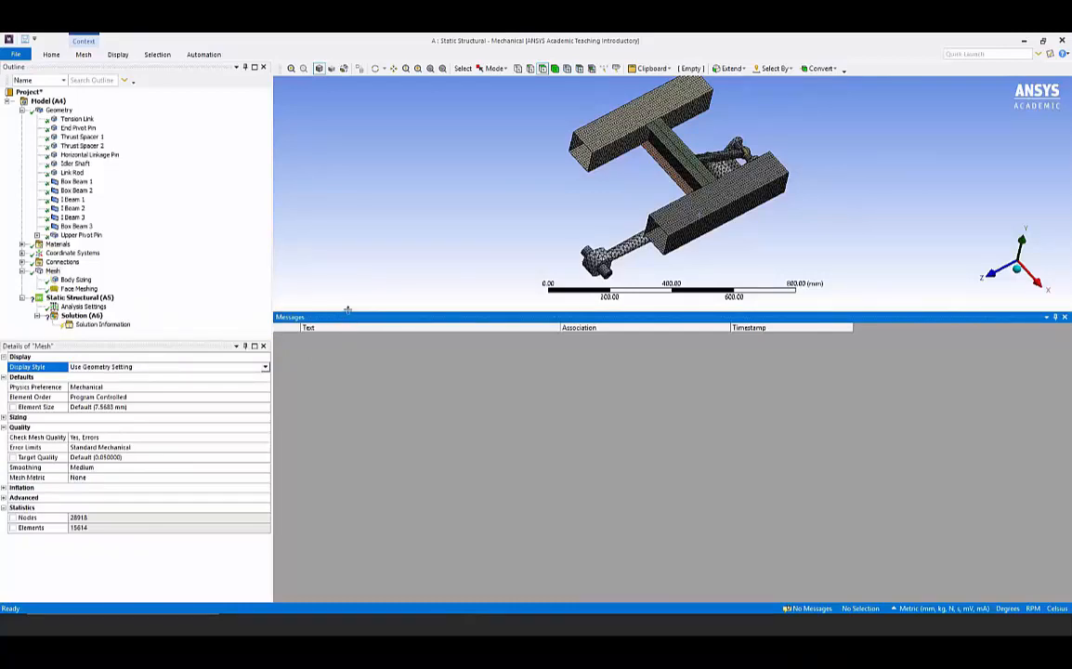
{"action": "left_click_drag", "start_coordinate": [348, 309], "coordinate": [353, 526]}
{"action": "middle_click_drag", "start_coordinate": [427, 424], "coordinate": [386, 340]}
{"action": "left_click", "coordinate": [266, 368]}
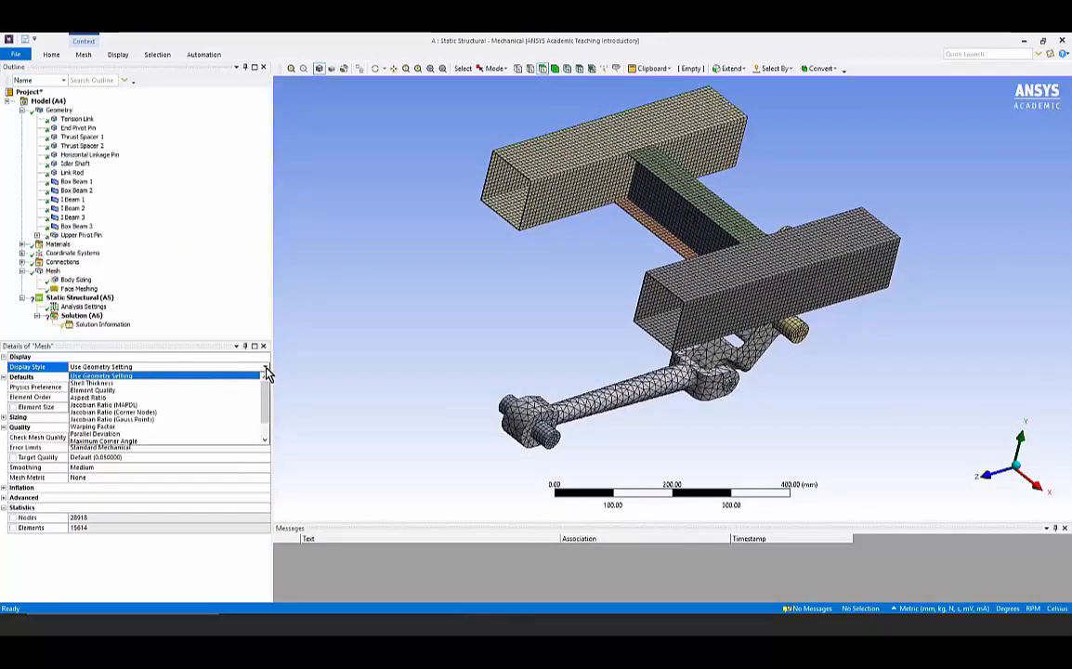
{"action": "left_click", "coordinate": [93, 390]}
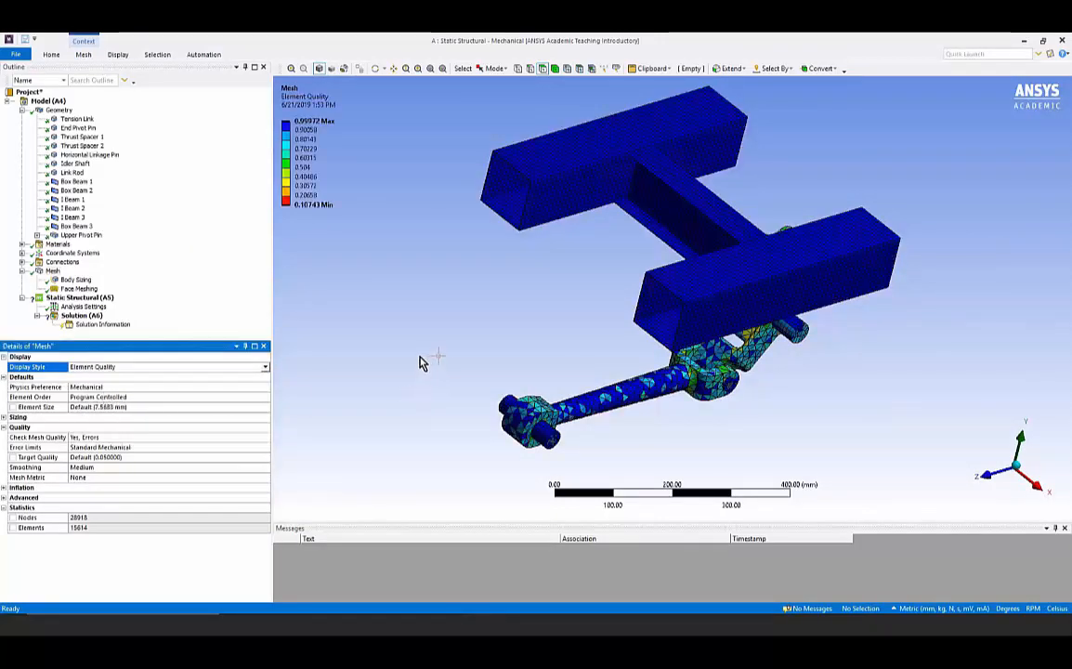
Inspect the Element Quality colors up close on the Tension Link and the pins around it
{"action": "middle_click_drag", "start_coordinate": [532, 340], "coordinate": [553, 345]}
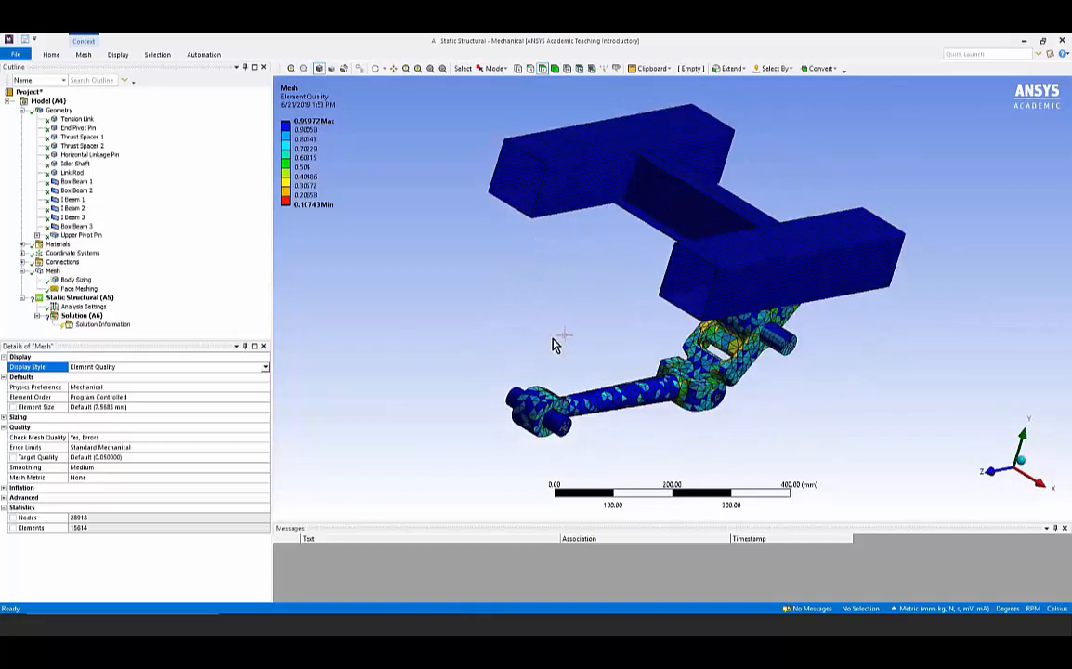
{"action": "middle_click_drag", "start_coordinate": [628, 322], "coordinate": [539, 285]}
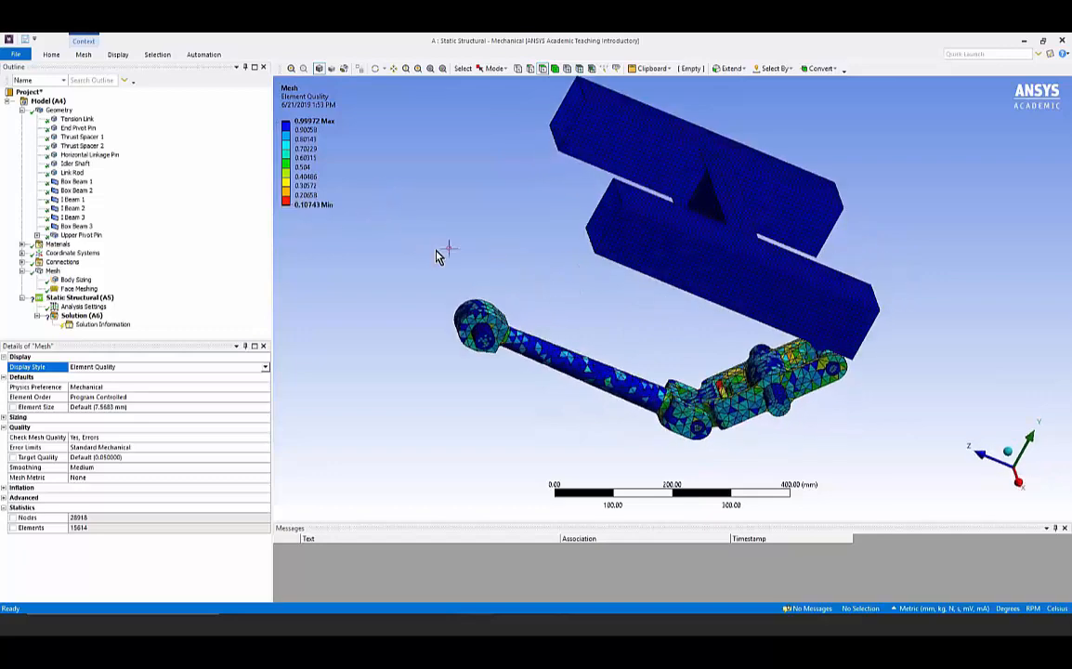
{"action": "middle_click_drag", "start_coordinate": [440, 254], "coordinate": [548, 163]}
{"action": "left_click_drag", "start_coordinate": [533, 125], "coordinate": [710, 287]}
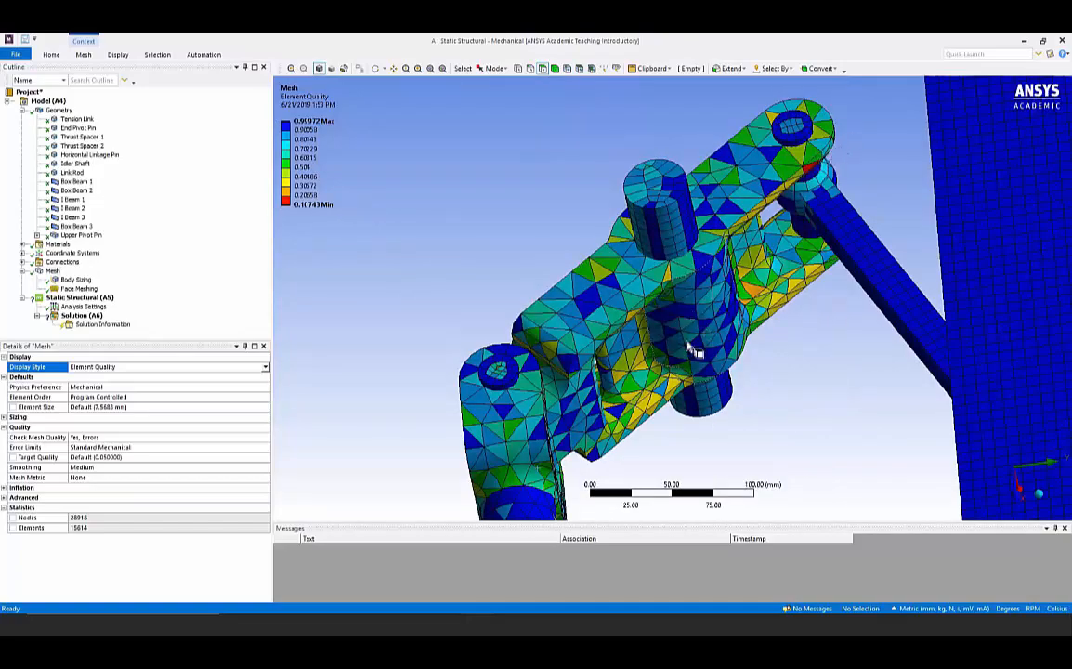
{"action": "left_click_drag", "start_coordinate": [698, 430], "coordinate": [609, 368]}
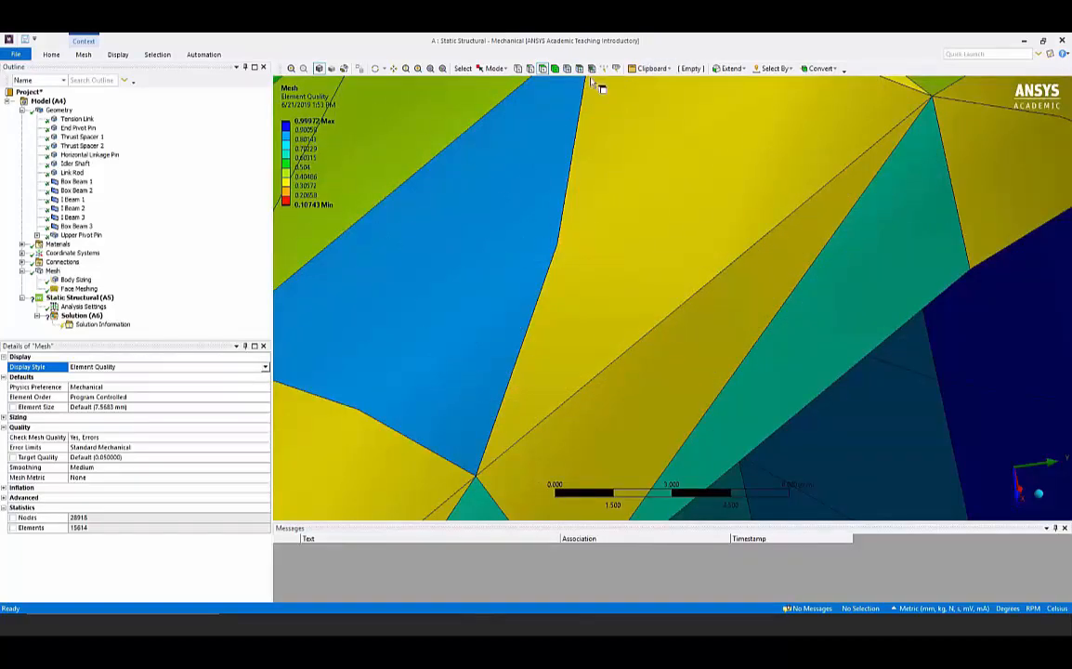
Examine the Element Quality colors over the whole assembly
{"action": "left_click", "coordinate": [430, 71]}
{"action": "middle_click_drag", "start_coordinate": [611, 304], "coordinate": [444, 184]}
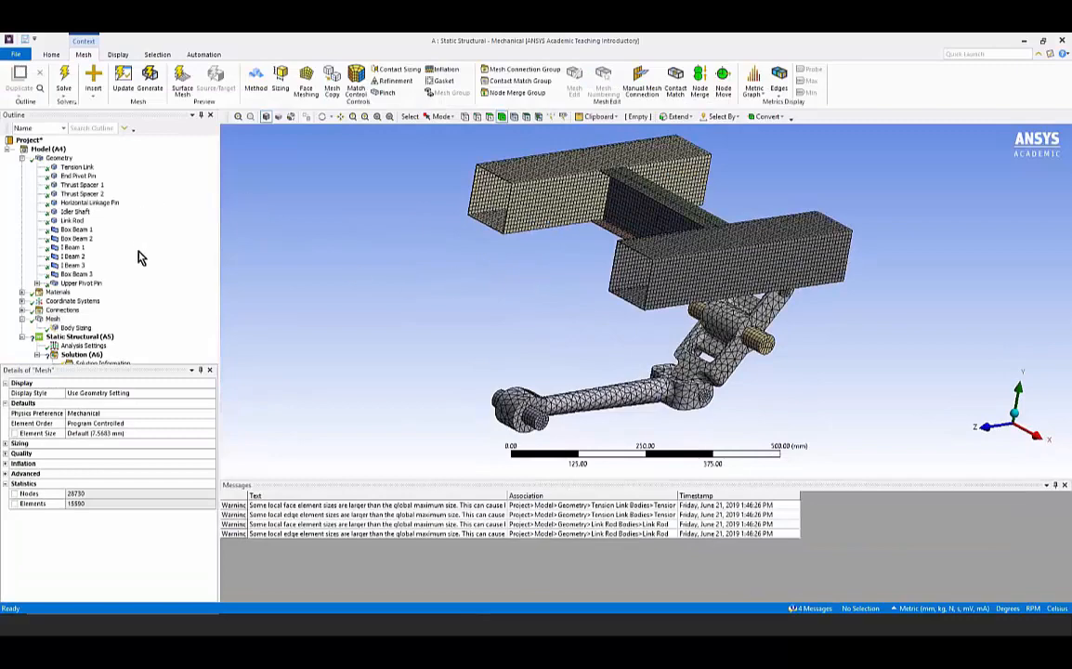
Find the sweepable bodies of the mesh, hide all other bodies, and clear the selection
{"action": "right_click", "coordinate": [54, 320]}
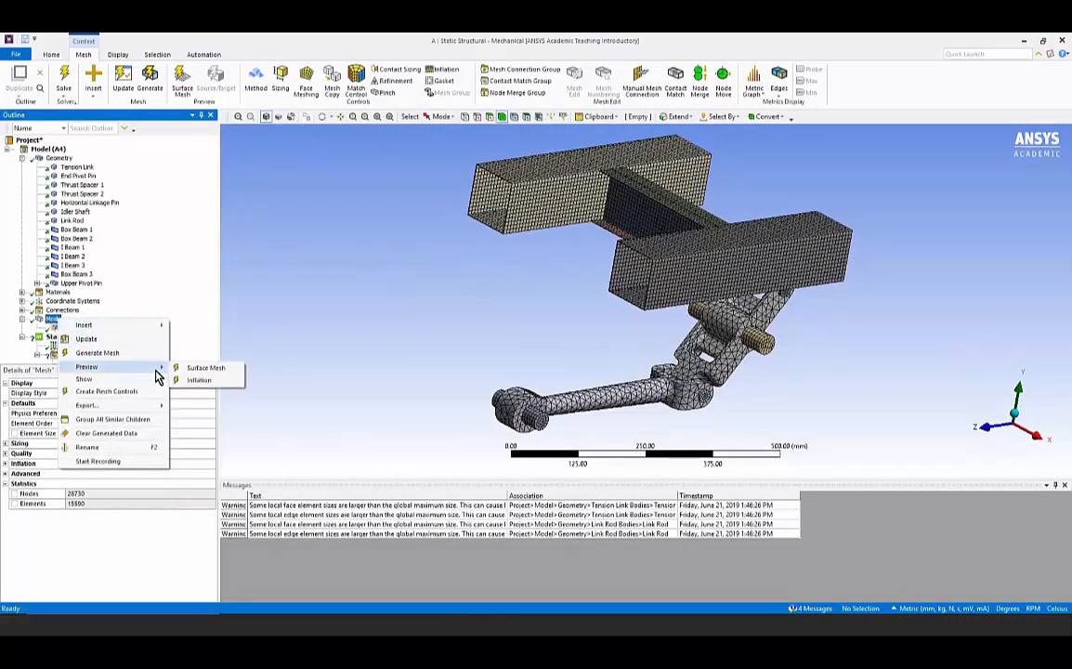
{"action": "mouse_move", "coordinate": [154, 381]}
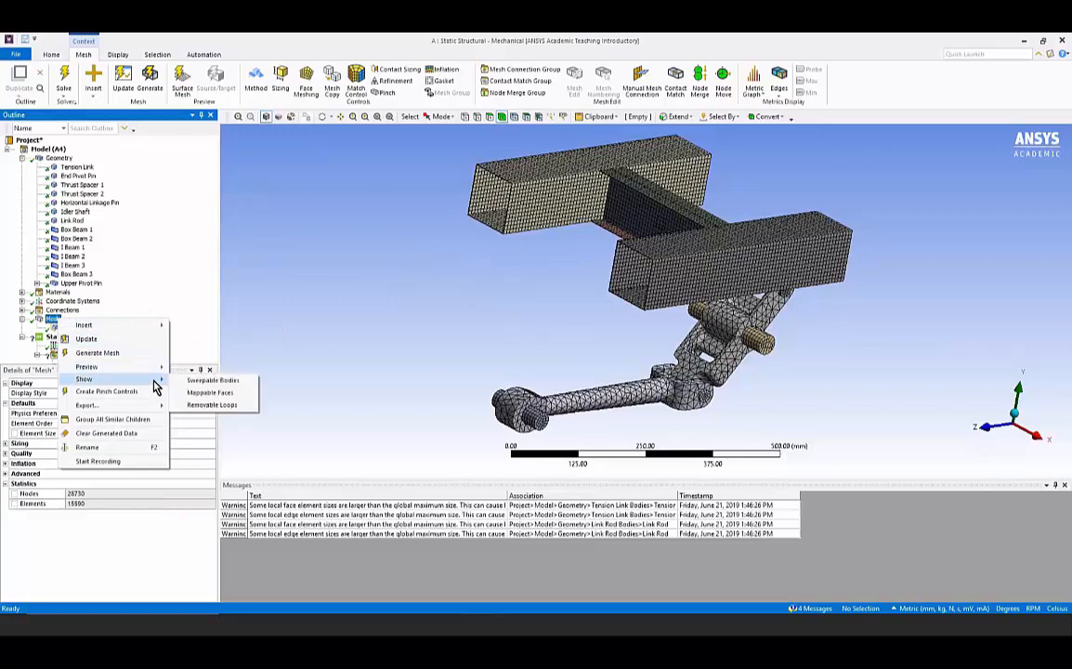
{"action": "left_click", "coordinate": [220, 381]}
{"action": "mouse_move", "coordinate": [436, 292]}
{"action": "middle_mouse_down"}
{"action": "mouse_move", "coordinate": [469, 270]}
{"action": "mouse_move", "coordinate": [426, 249]}
{"action": "mouse_move", "coordinate": [454, 279]}
{"action": "middle_mouse_up"}
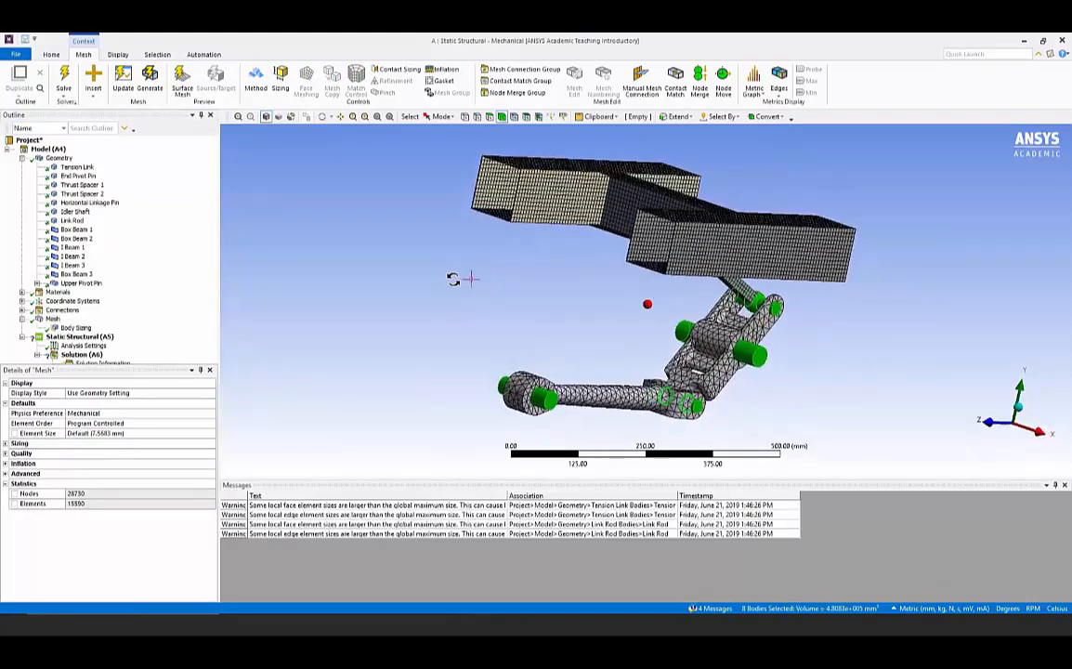
{"action": "right_click", "coordinate": [759, 367]}
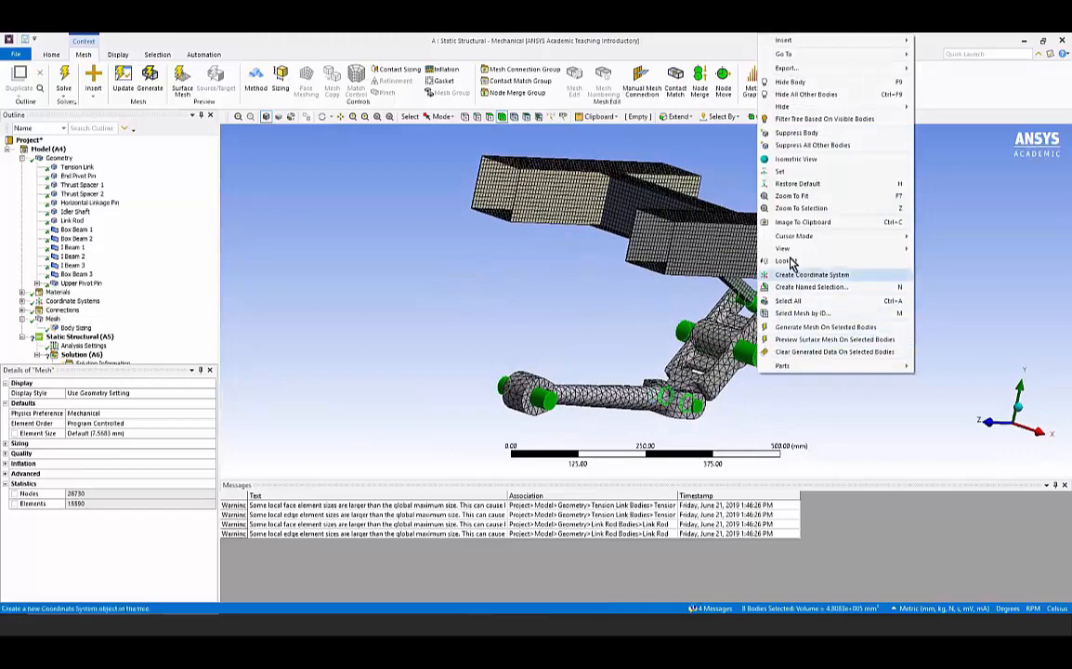
{"action": "left_click", "coordinate": [806, 101]}
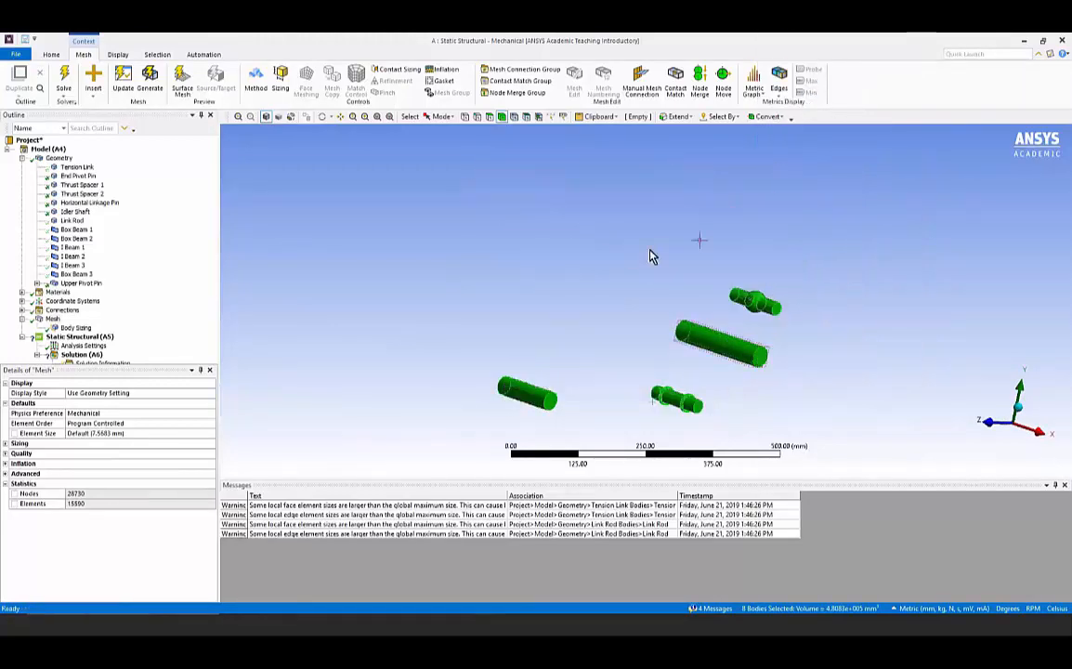
{"action": "middle_click_drag", "start_coordinate": [648, 256], "coordinate": [545, 290]}
{"action": "left_click", "coordinate": [543, 292]}
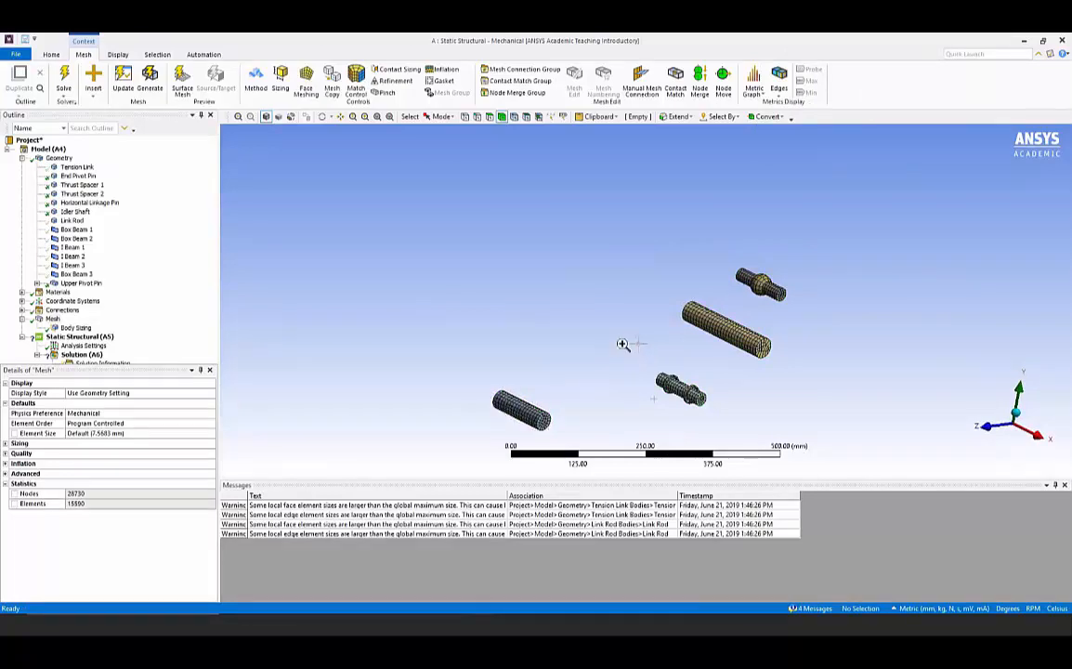
Inspect the mesh on the pin with the two thrust spacer rings up close
{"action": "right_click_drag", "start_coordinate": [621, 345], "coordinate": [746, 434]}
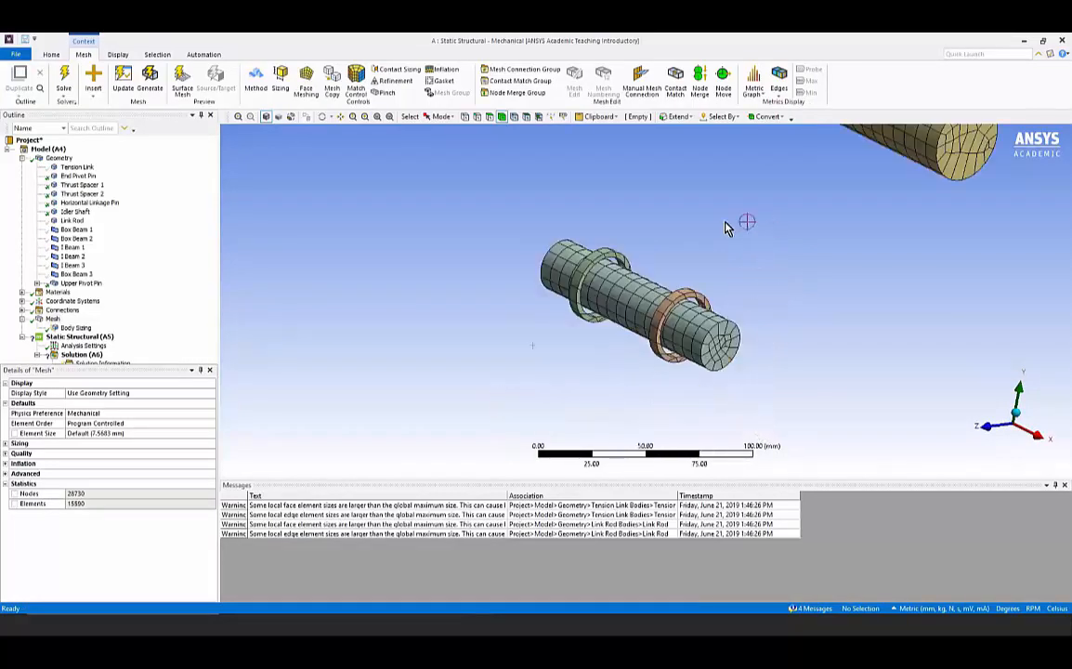
{"action": "left_click", "coordinate": [377, 116]}
{"action": "right_click_drag", "start_coordinate": [667, 339], "coordinate": [733, 409]}
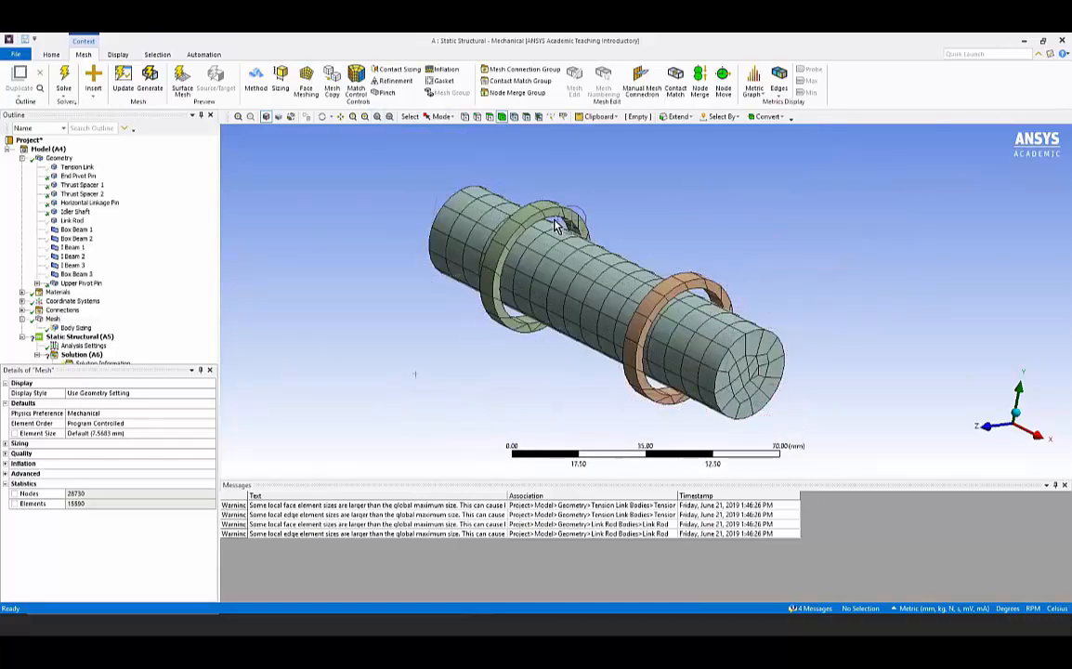
Turn off the mesh display and highlight Thrust Spacer 1 and Thrust Spacer 2 in the model
{"action": "left_click", "coordinate": [78, 175]}
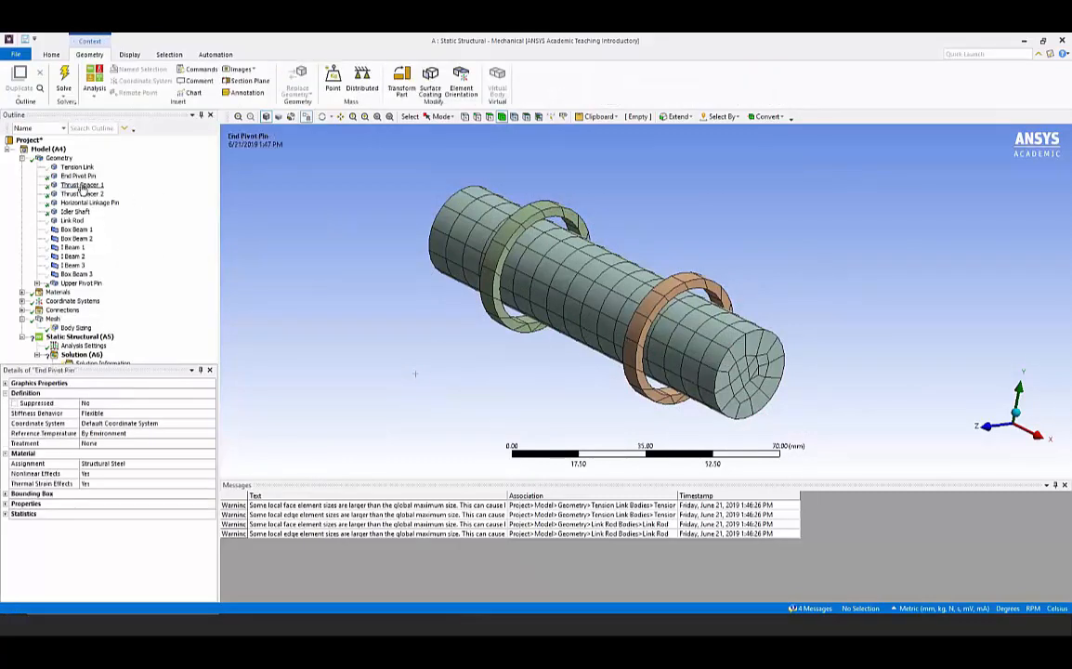
{"action": "left_click", "coordinate": [129, 54]}
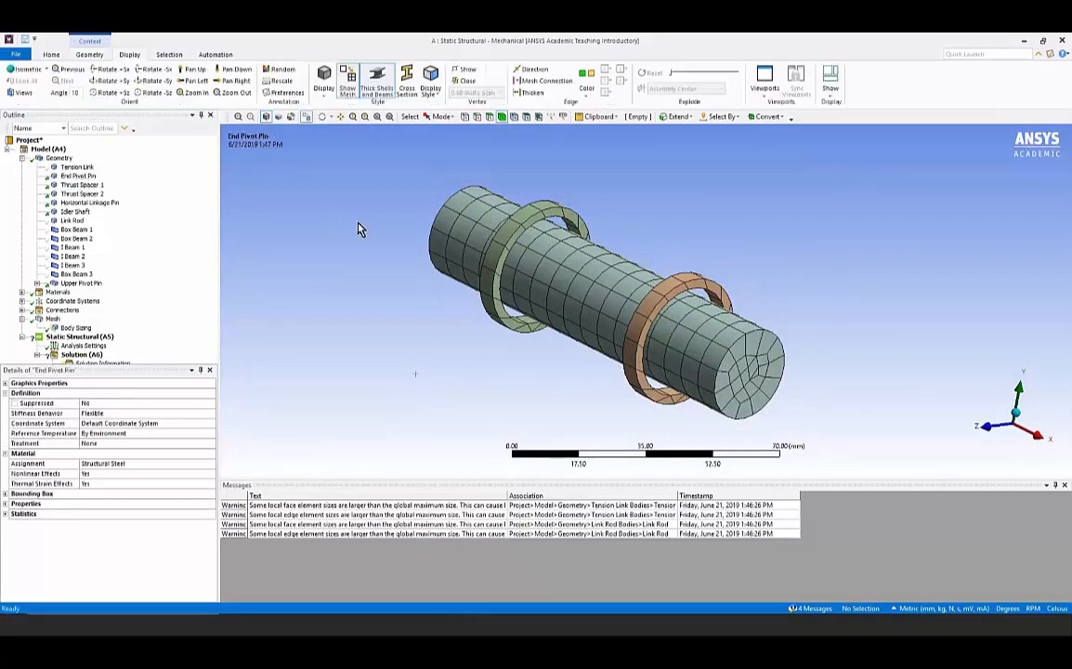
{"action": "left_click", "coordinate": [346, 80]}
{"action": "left_click", "coordinate": [92, 186]}
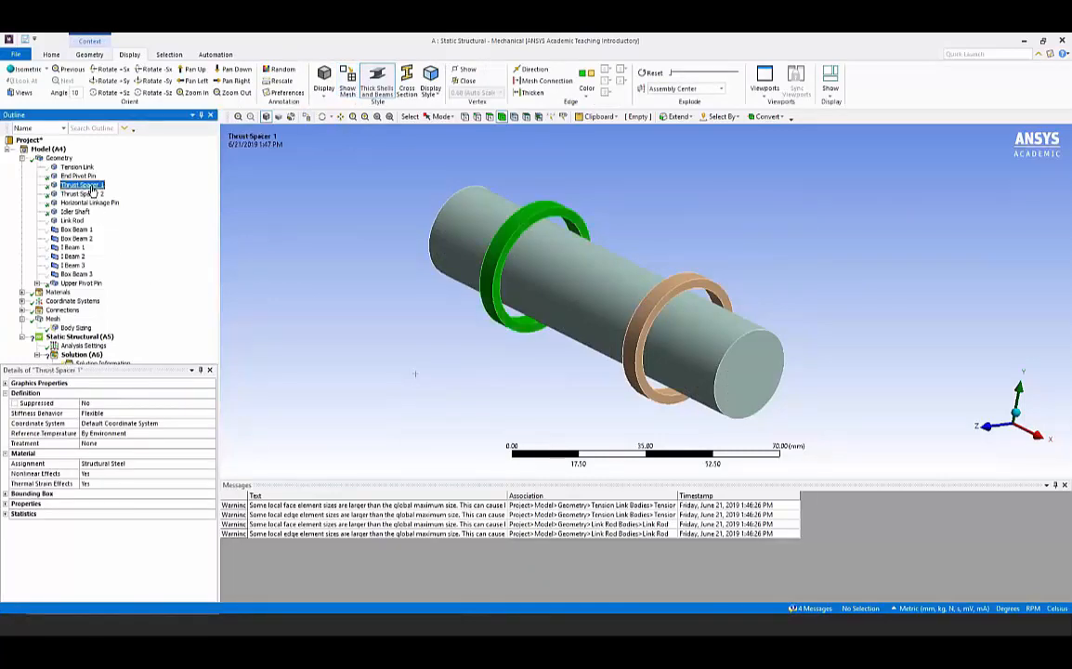
{"action": "left_click", "coordinate": [85, 193]}
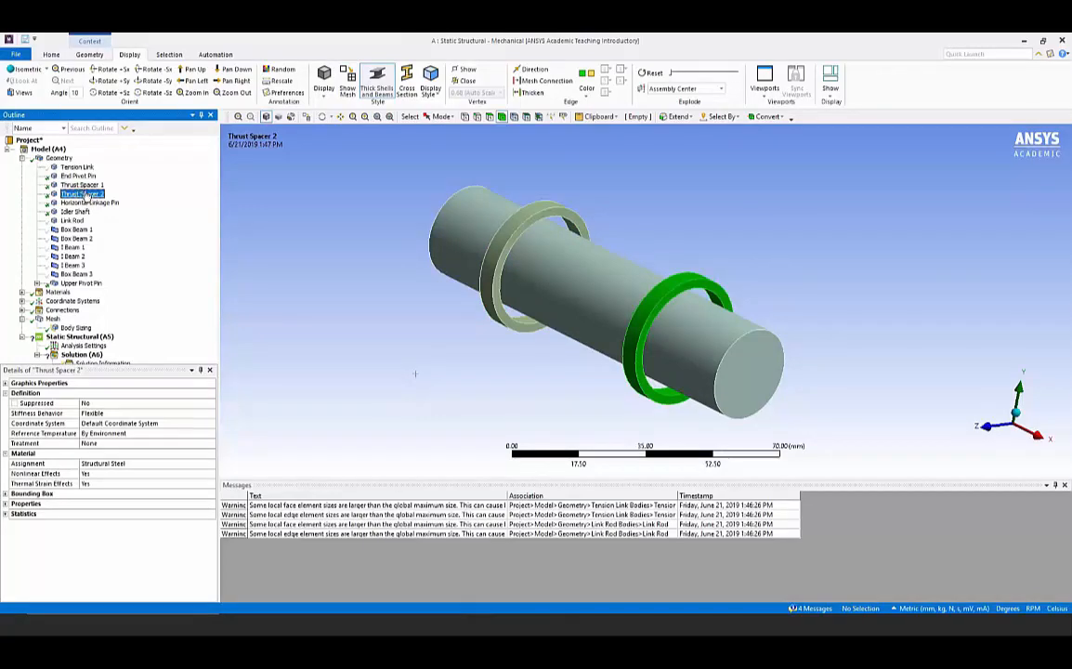
{"action": "left_click", "coordinate": [82, 185], "text": "ctrl"}
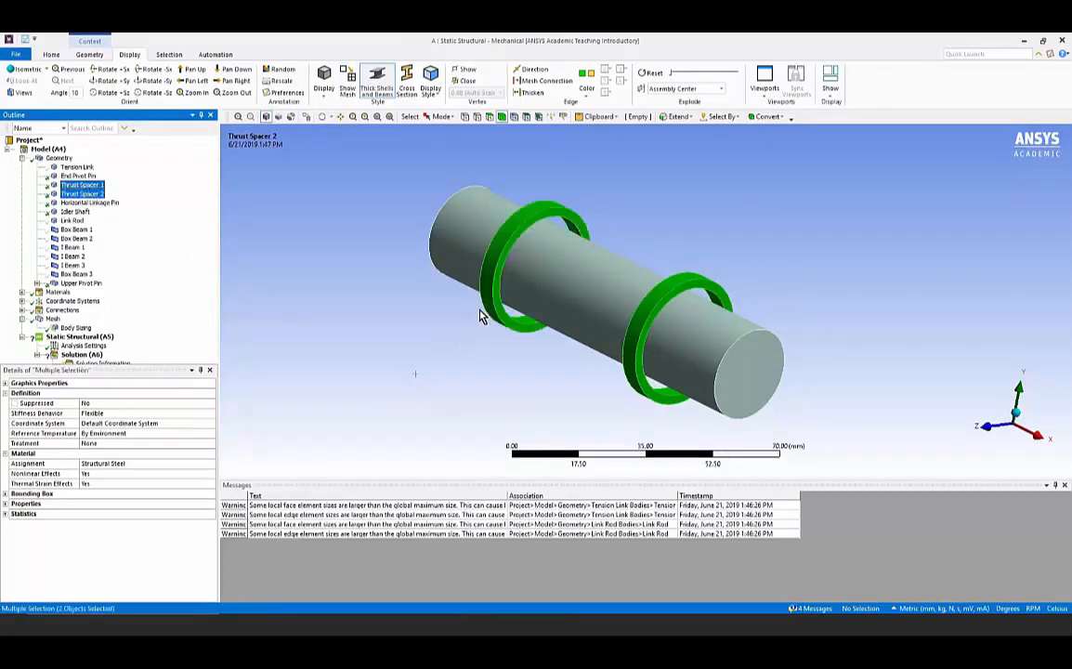
Insert a Face Meshing control on the mesh, scoped to the flat ring faces of both thrust spacers
{"action": "left_click", "coordinate": [53, 319]}
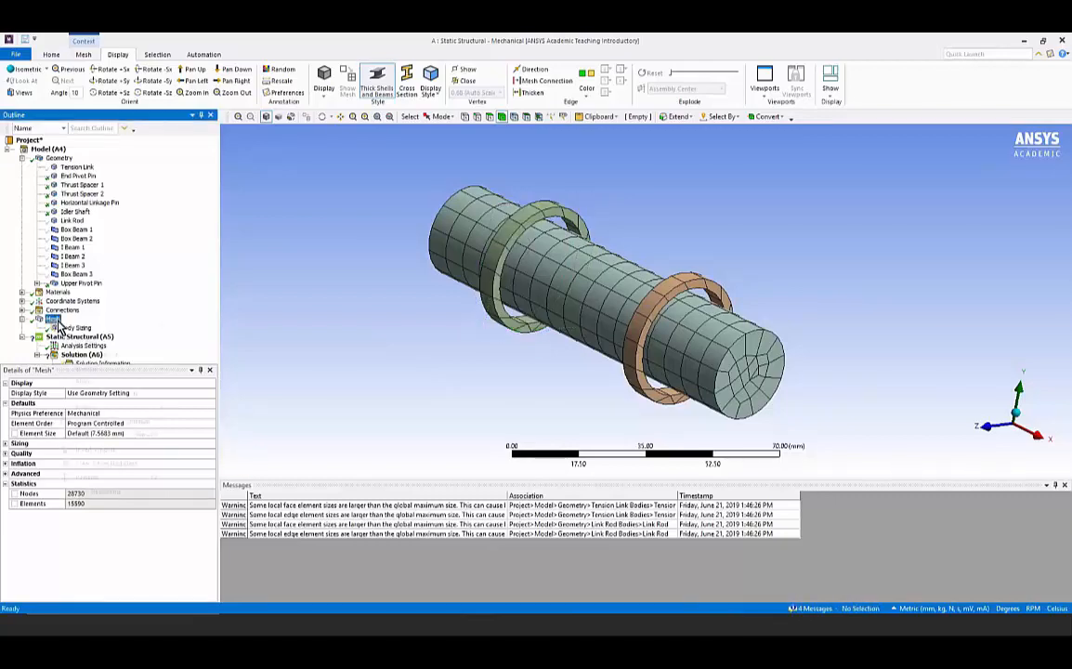
{"action": "right_click", "coordinate": [53, 319]}
{"action": "mouse_move", "coordinate": [107, 329]}
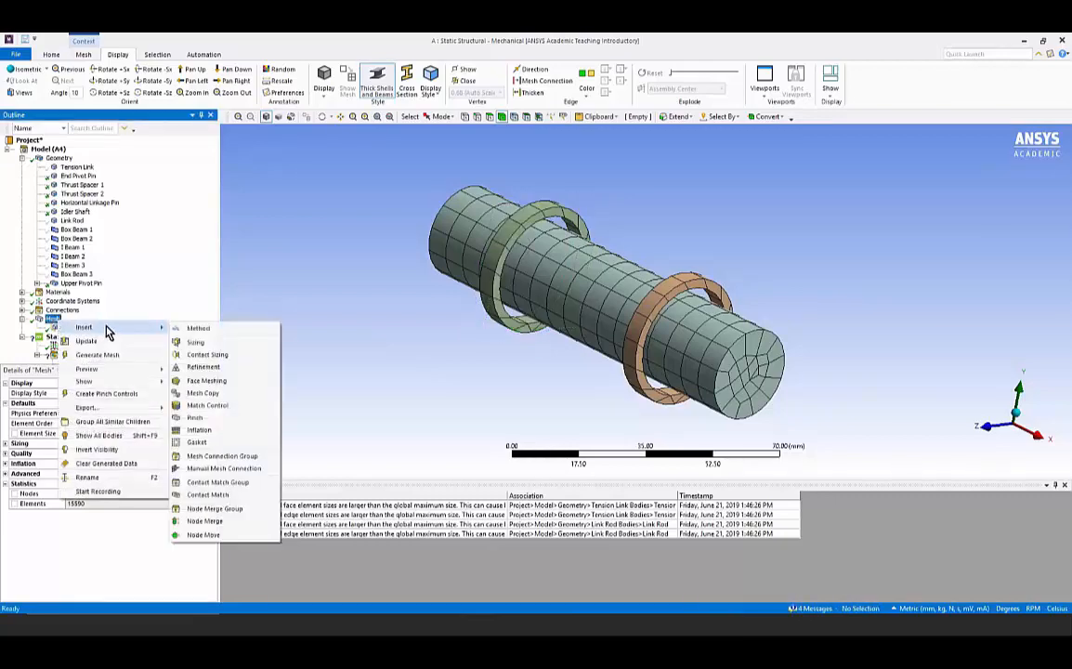
{"action": "left_click", "coordinate": [206, 380]}
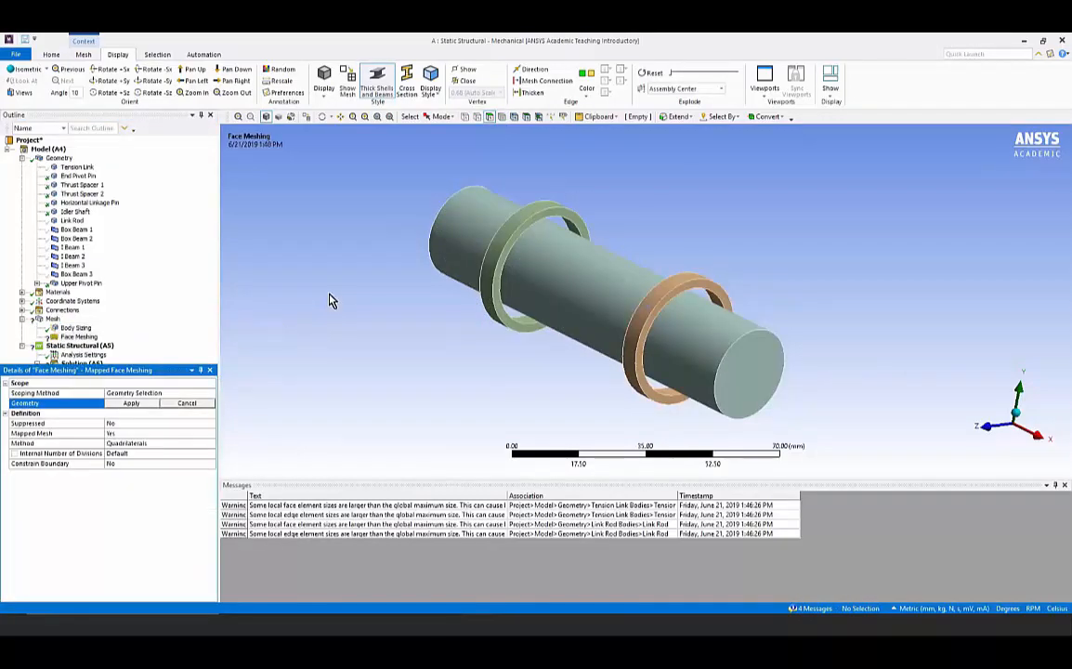
{"action": "left_click", "coordinate": [494, 118]}
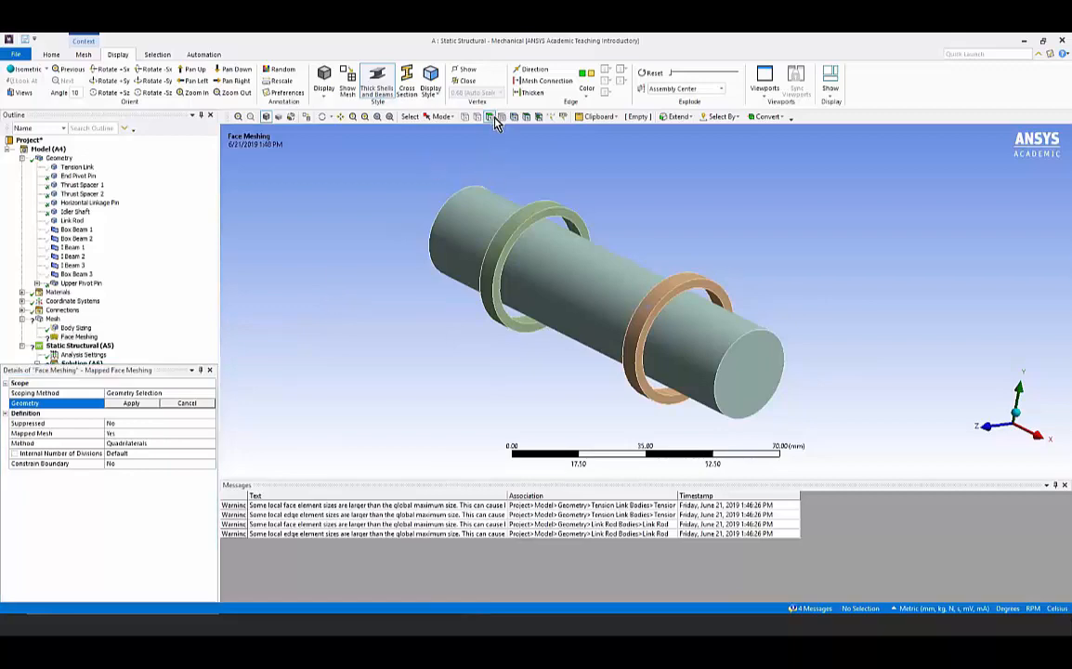
{"action": "left_click", "coordinate": [508, 253]}
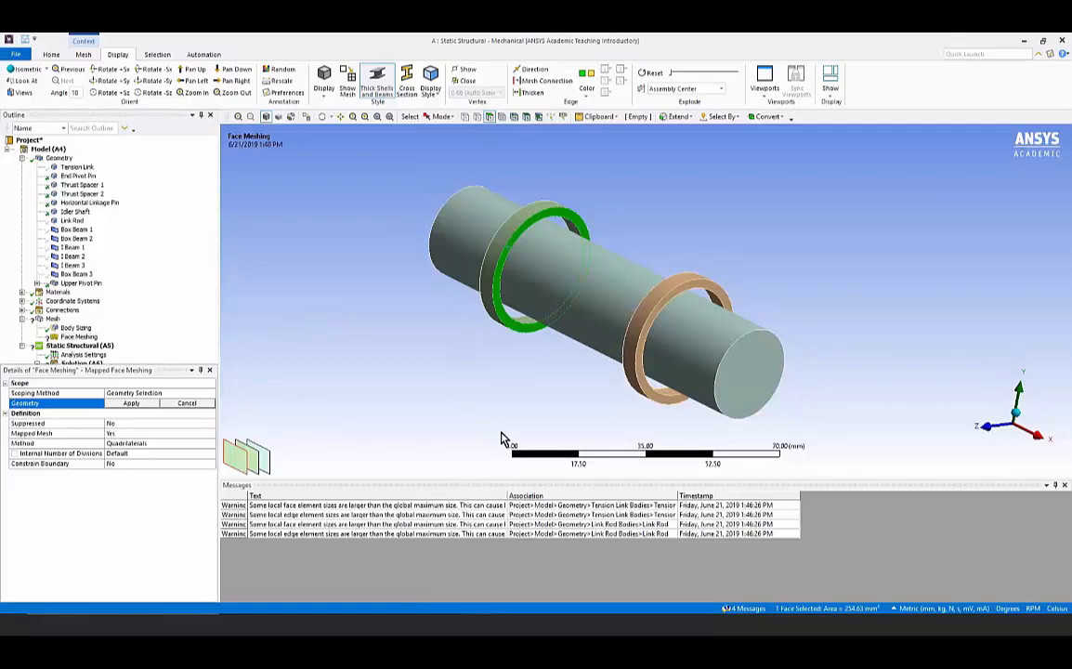
{"action": "left_click", "coordinate": [646, 335], "text": "ctrl"}
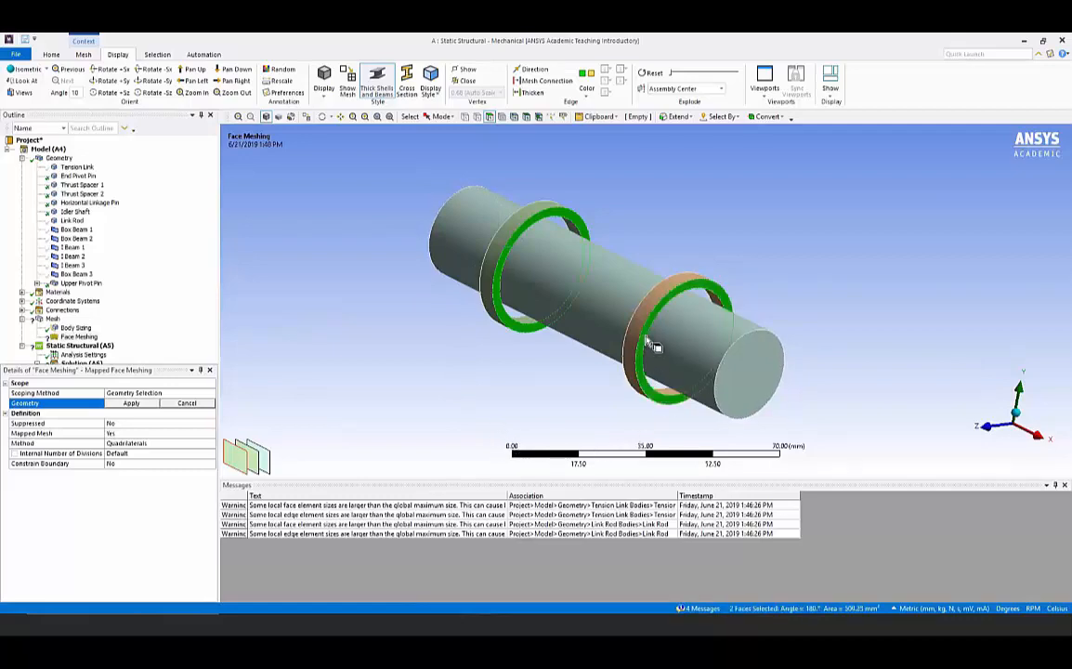
{"action": "left_click", "coordinate": [132, 403]}
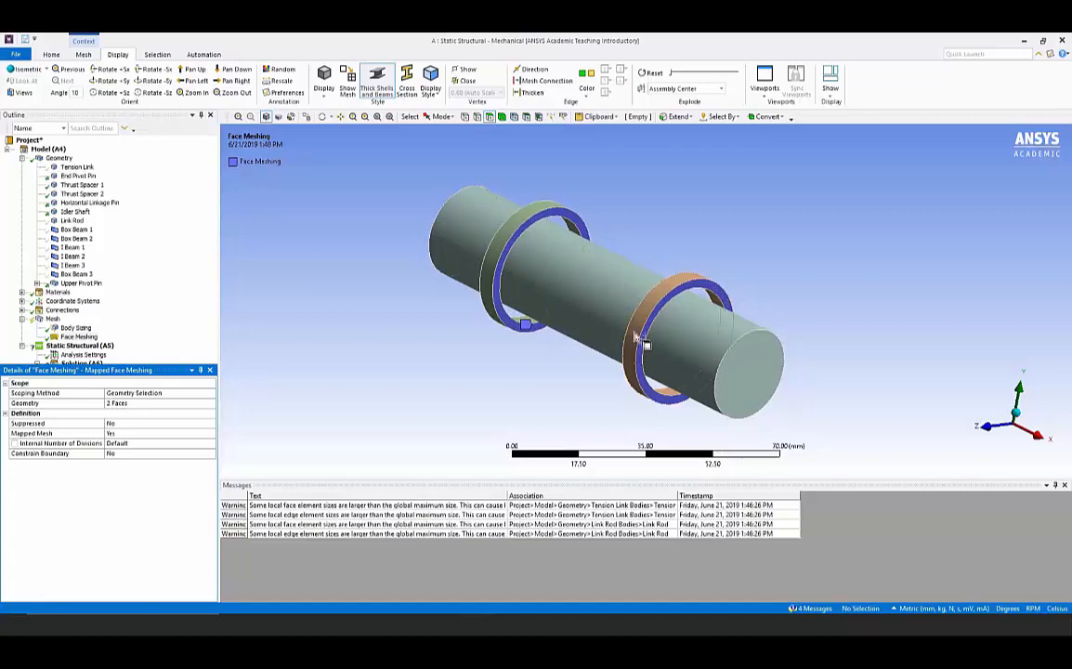
Set the Face Meshing control's internal number of divisions to 2
{"action": "left_click", "coordinate": [165, 449]}
{"action": "left_click", "coordinate": [195, 445]}
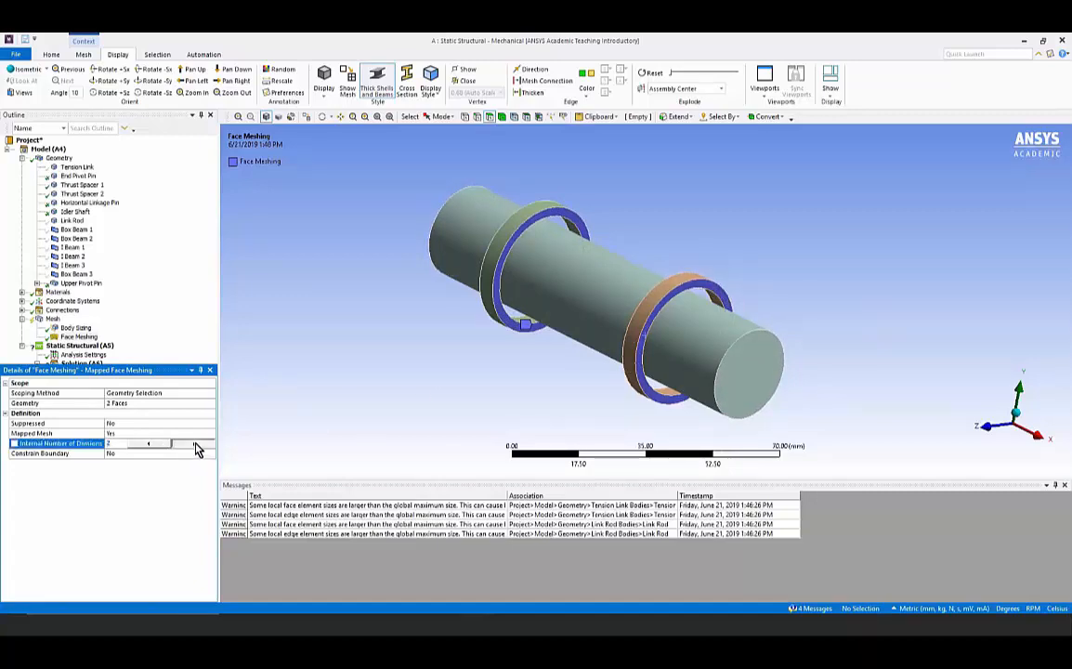
{"action": "left_click", "coordinate": [288, 345]}
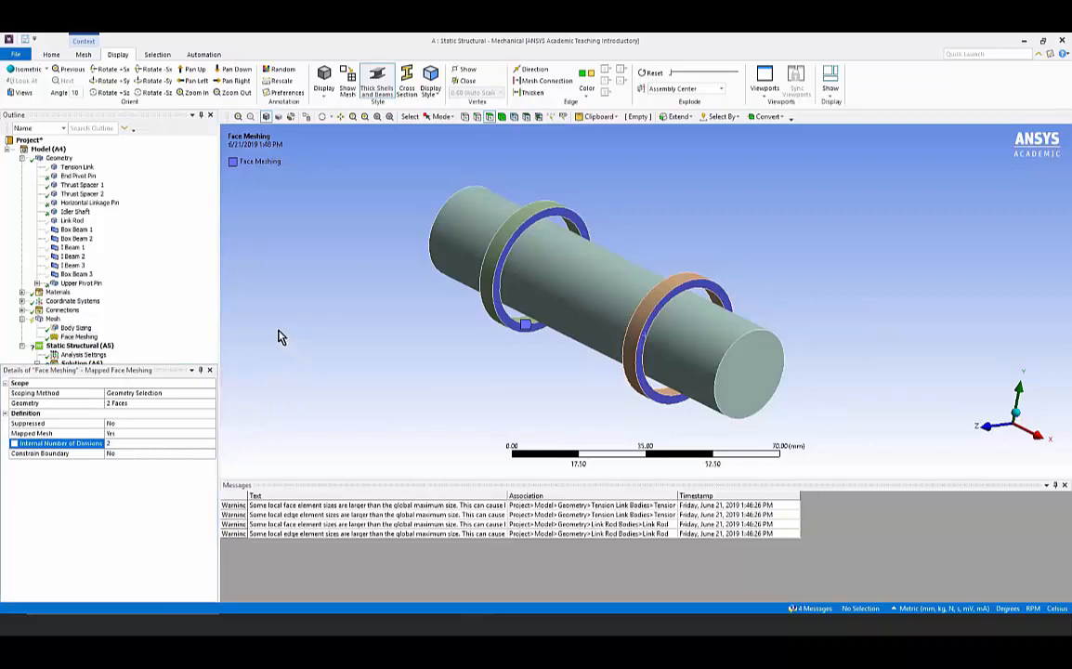
Generate the mesh on the two thrust spacers only and inspect the remeshed rings
{"action": "left_click", "coordinate": [481, 252]}
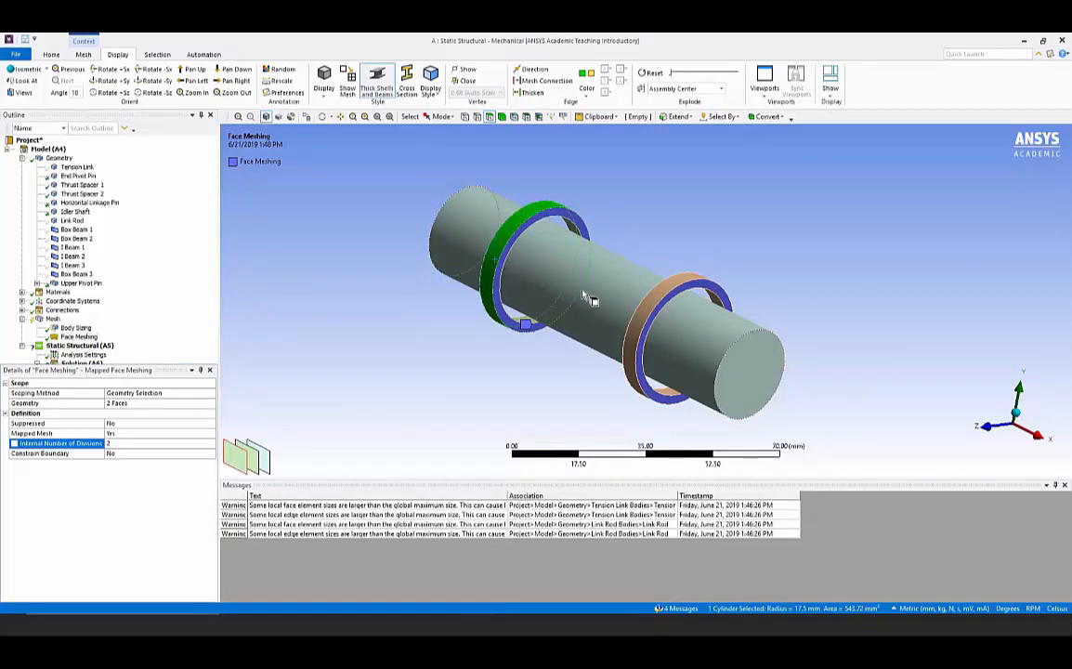
{"action": "left_click", "coordinate": [657, 307], "text": "ctrl"}
{"action": "right_click", "coordinate": [655, 306]}
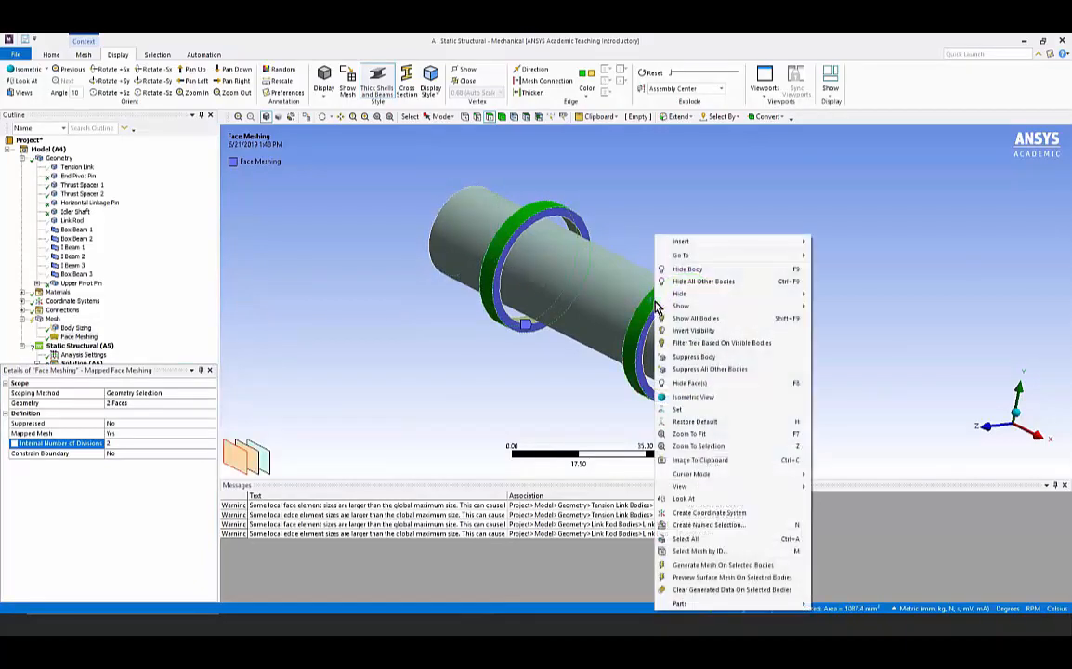
{"action": "mouse_move", "coordinate": [658, 297]}
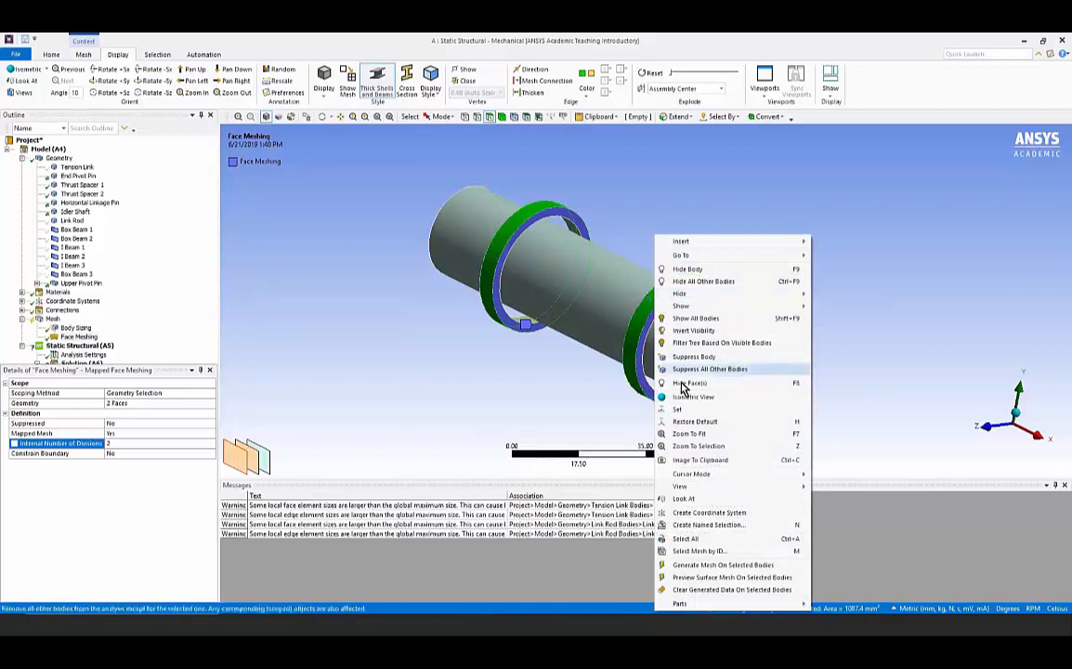
{"action": "left_click", "coordinate": [695, 566]}
{"action": "left_click", "coordinate": [53, 319]}
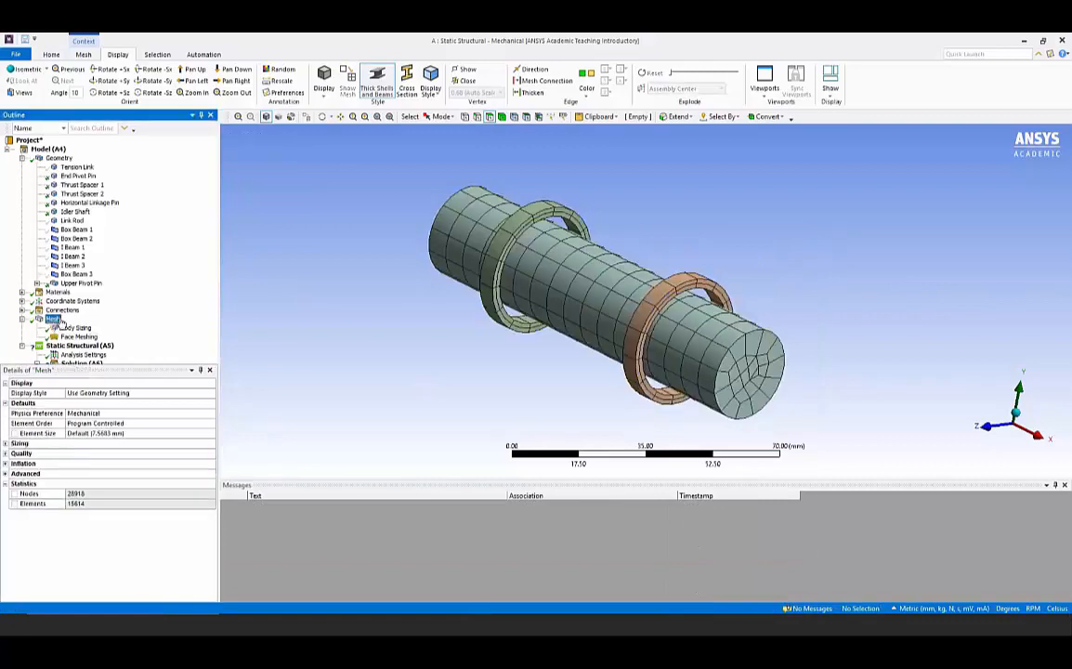
{"action": "left_click_drag", "start_coordinate": [325, 313], "coordinate": [353, 311]}
{"action": "middle_click_drag", "start_coordinate": [353, 311], "coordinate": [404, 328]}
{"action": "middle_click_drag", "start_coordinate": [424, 280], "coordinate": [428, 253]}
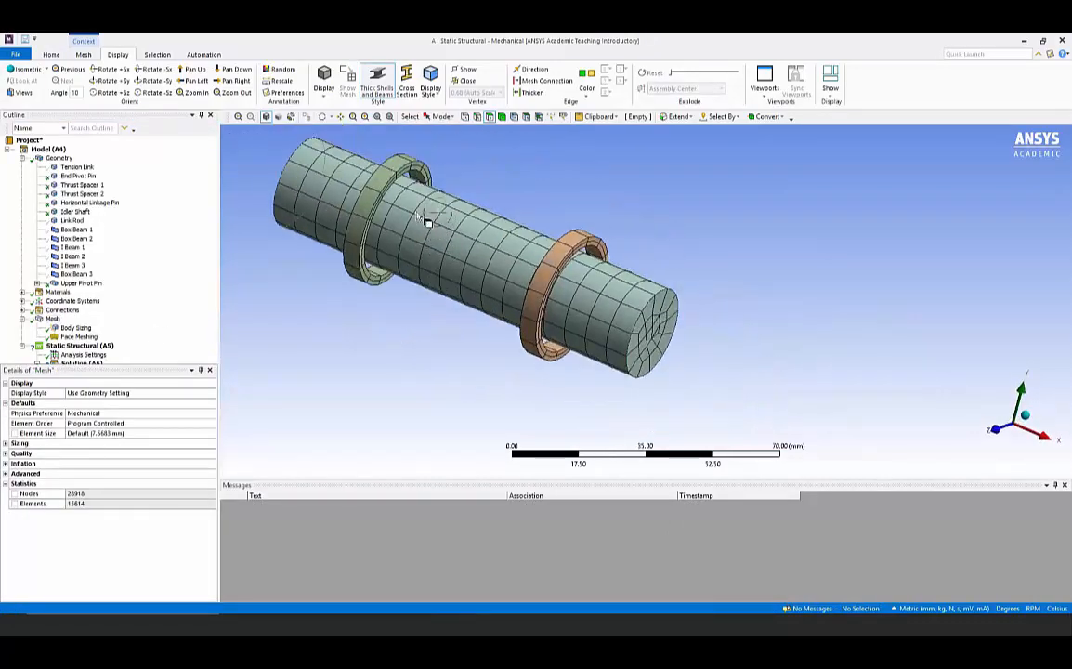
Show all bodies again and review the whole assembly's mesh and its node and element statistics
{"action": "right_click", "coordinate": [240, 183]}
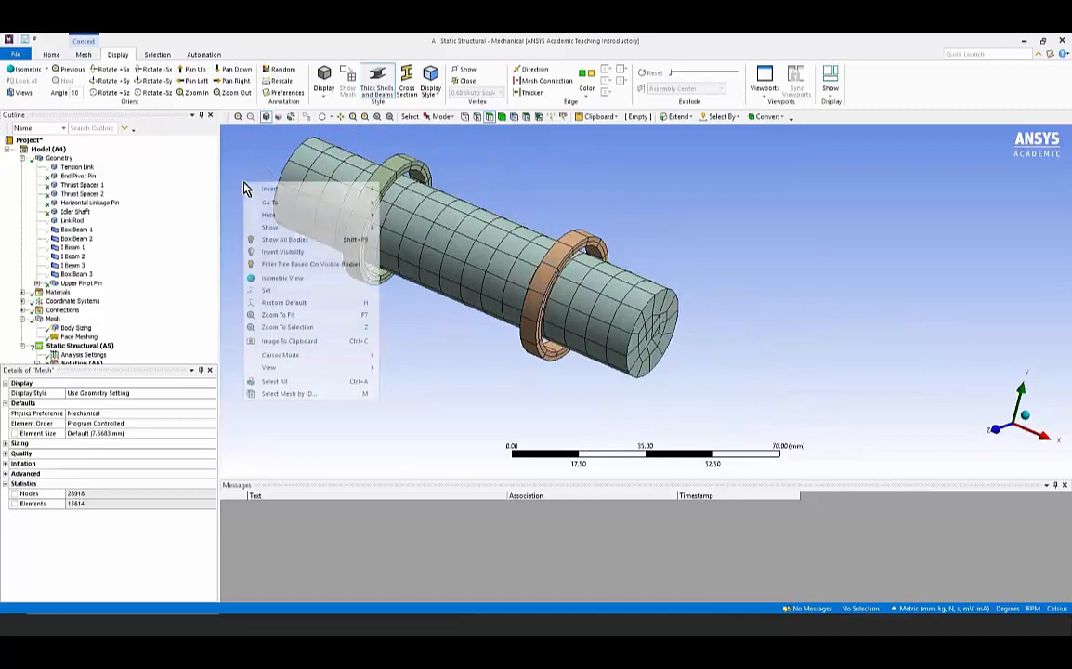
{"action": "left_click", "coordinate": [281, 242]}
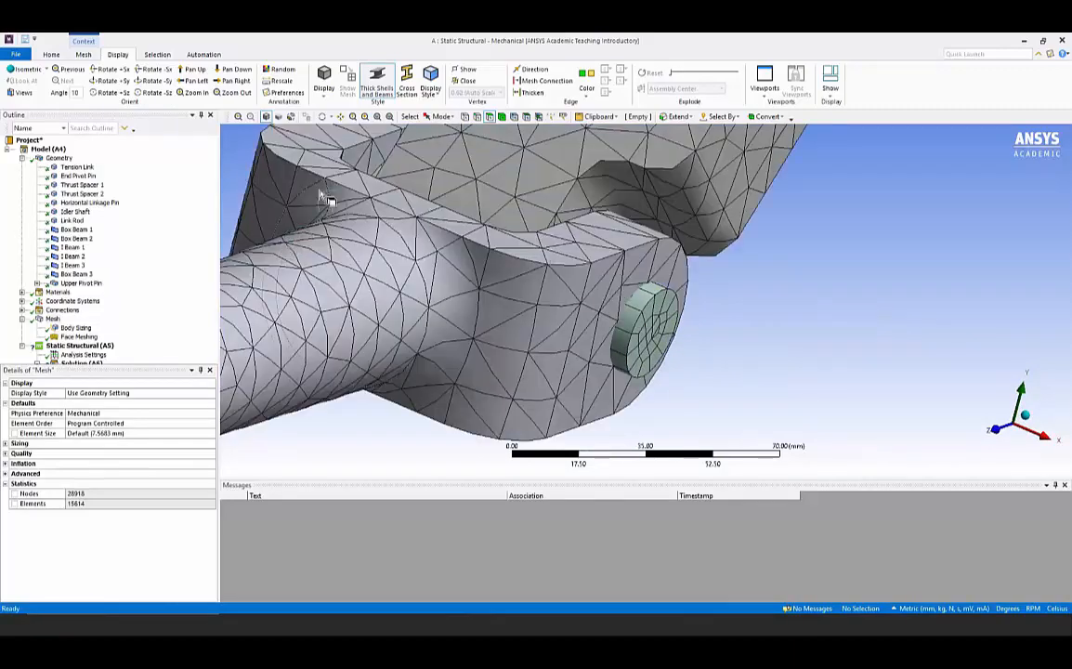
{"action": "left_click", "coordinate": [376, 116]}
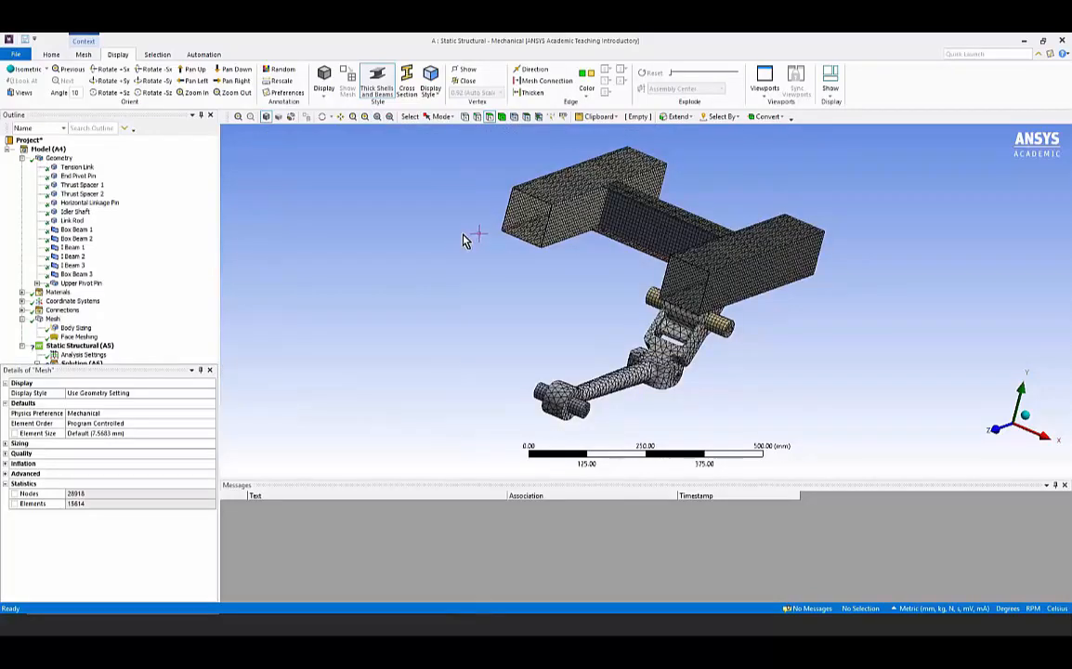
{"action": "middle_click_drag", "start_coordinate": [465, 237], "coordinate": [406, 238]}
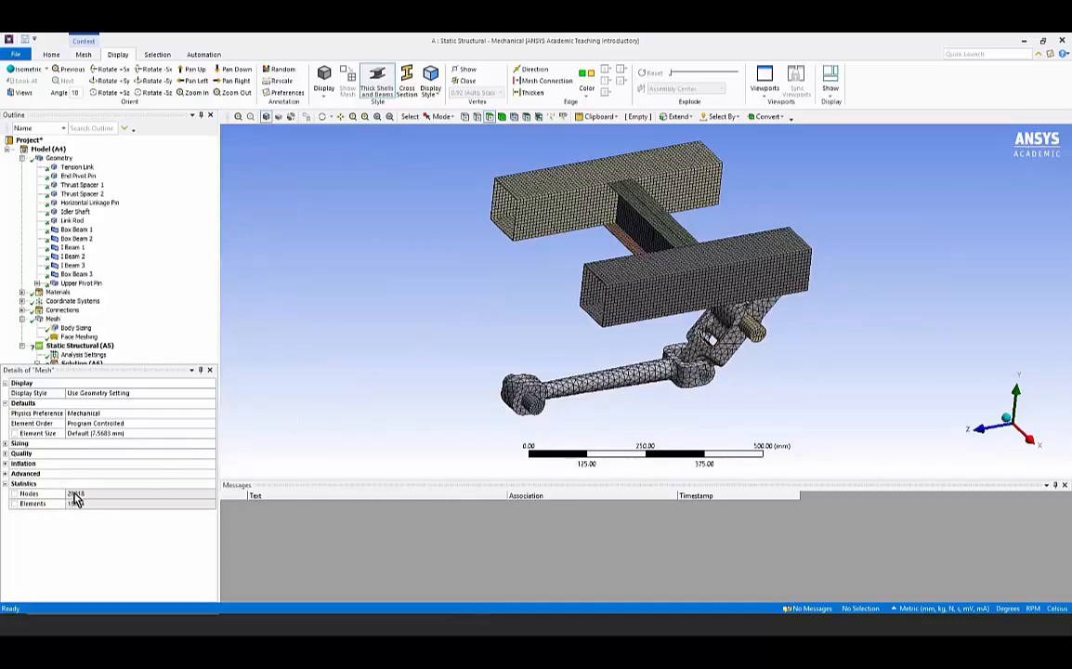
{"action": "middle_click_drag", "start_coordinate": [347, 313], "coordinate": [318, 292]}
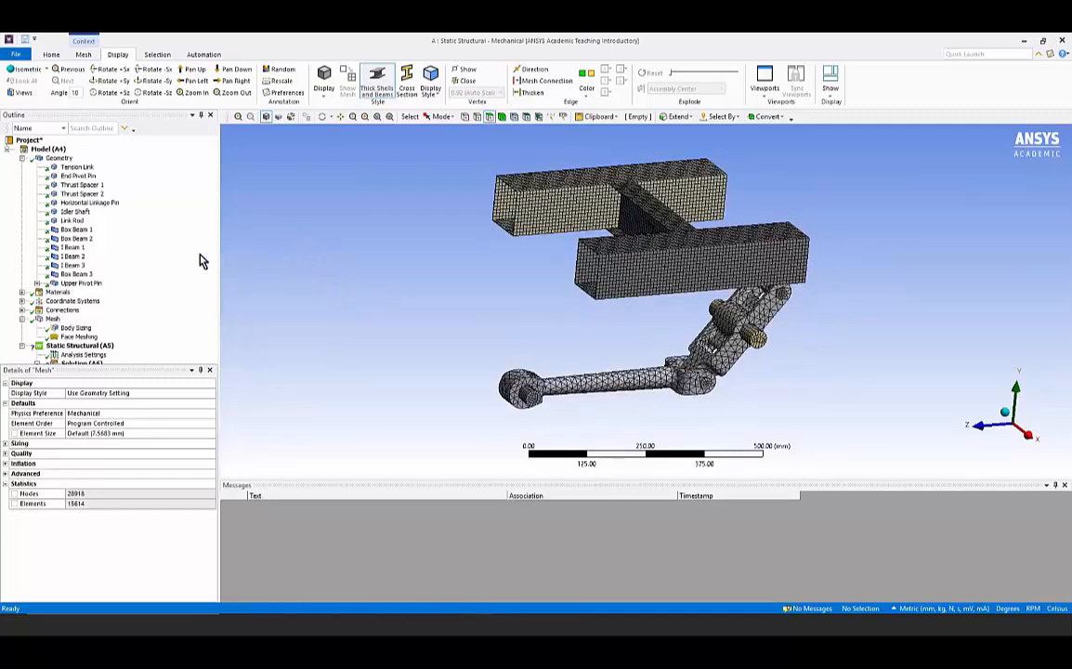
Expand the connections' Contacts group and rename all its contact regions based on their definition
{"action": "left_click", "coordinate": [22, 310]}
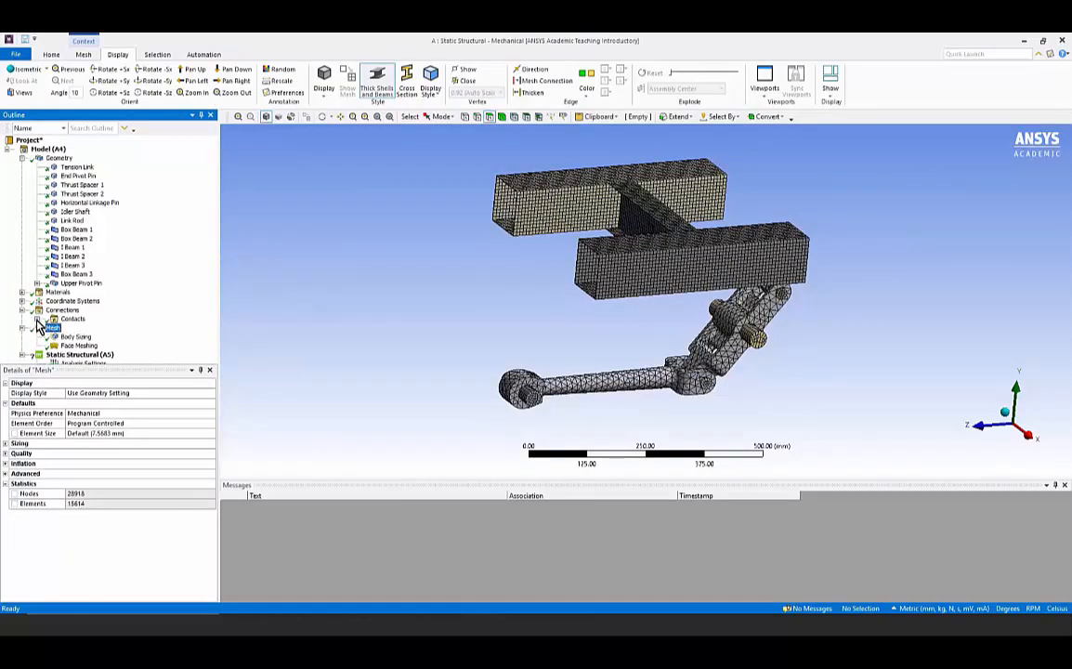
{"action": "left_click", "coordinate": [37, 319]}
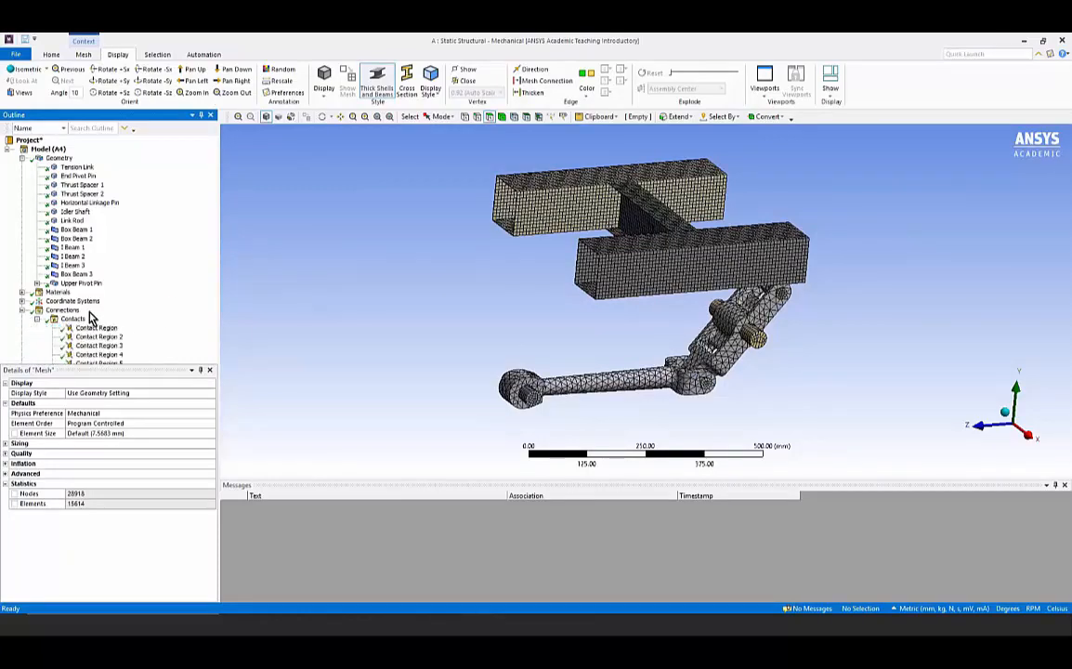
{"action": "left_click", "coordinate": [63, 309]}
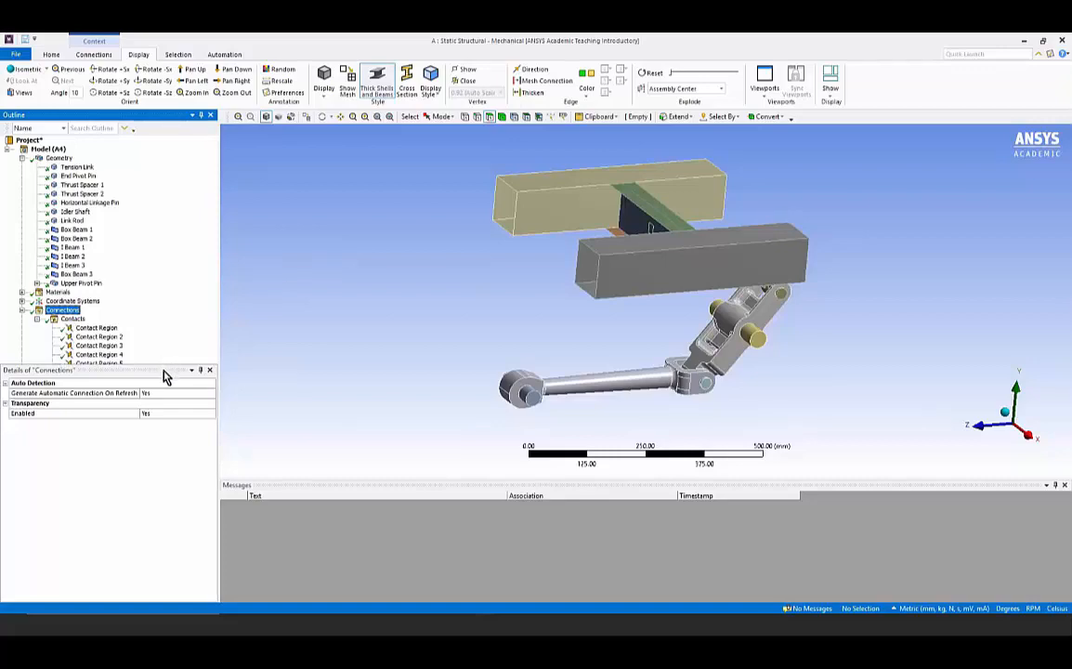
{"action": "left_click_drag", "start_coordinate": [167, 372], "coordinate": [168, 369]}
{"action": "left_click_drag", "start_coordinate": [213, 234], "coordinate": [213, 317]}
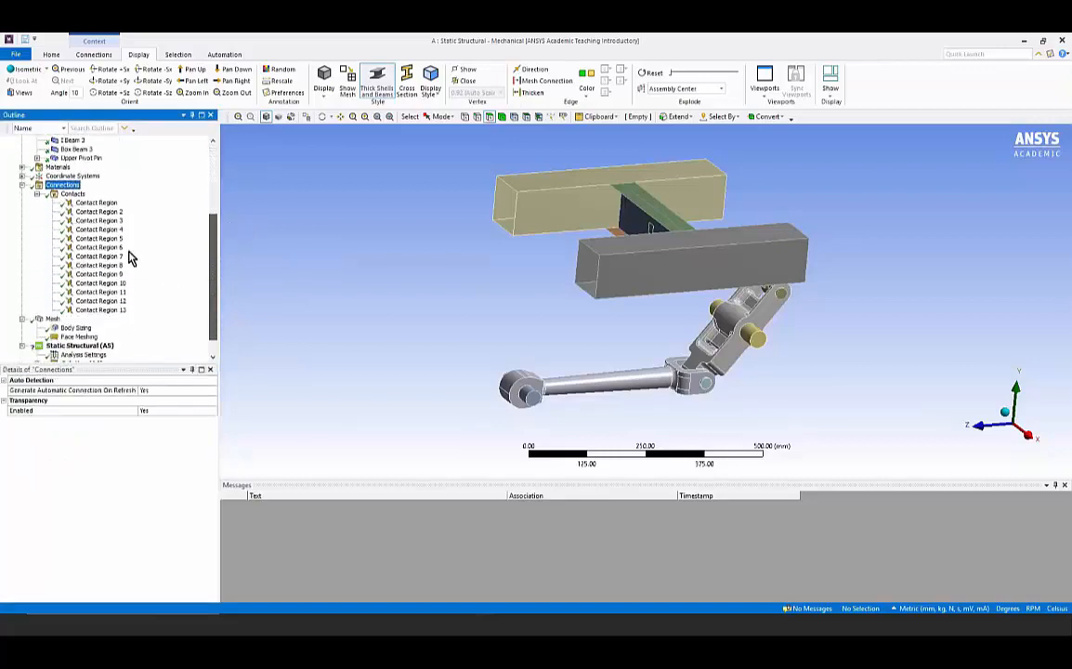
{"action": "left_click", "coordinate": [74, 194]}
{"action": "right_click", "coordinate": [80, 195]}
{"action": "mouse_move", "coordinate": [86, 205]}
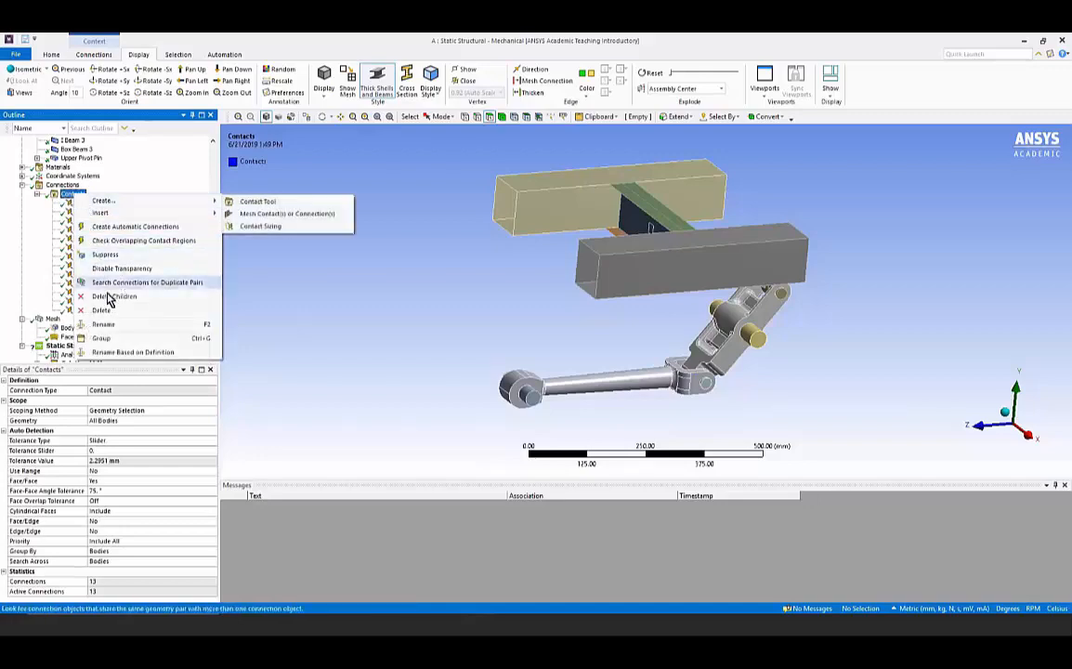
{"action": "left_click", "coordinate": [130, 352]}
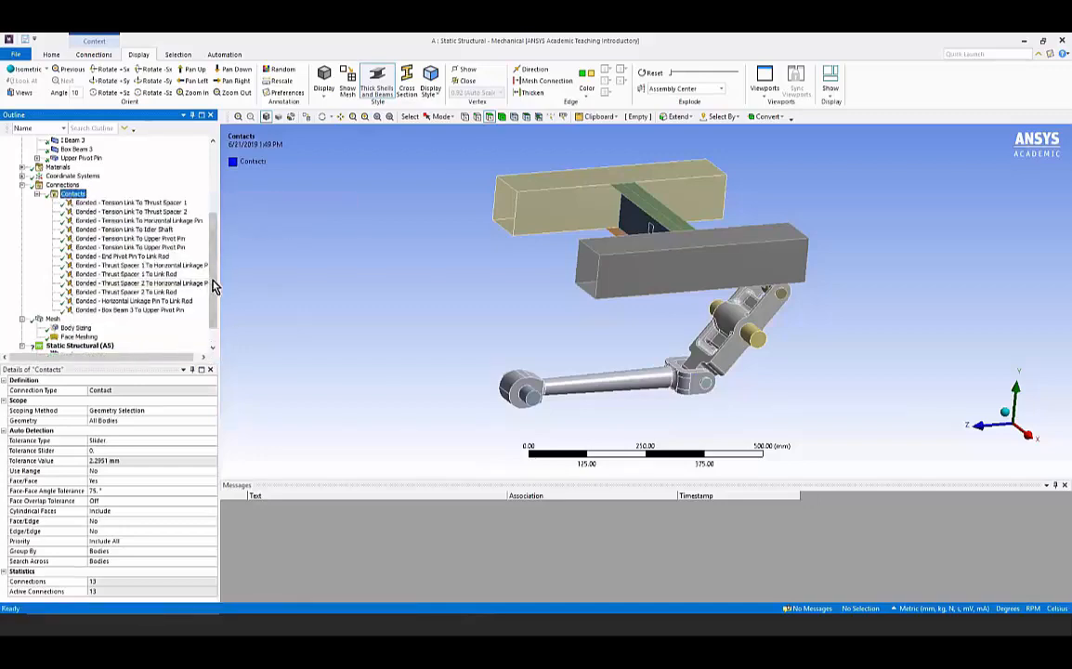
Widen the outline to read the full contact names and review several bonded contacts, including Tension Link To Thrust Spacer 1 and Box Beam 3 To Upper Pivot Pin
{"action": "left_click_drag", "start_coordinate": [219, 277], "coordinate": [270, 276]}
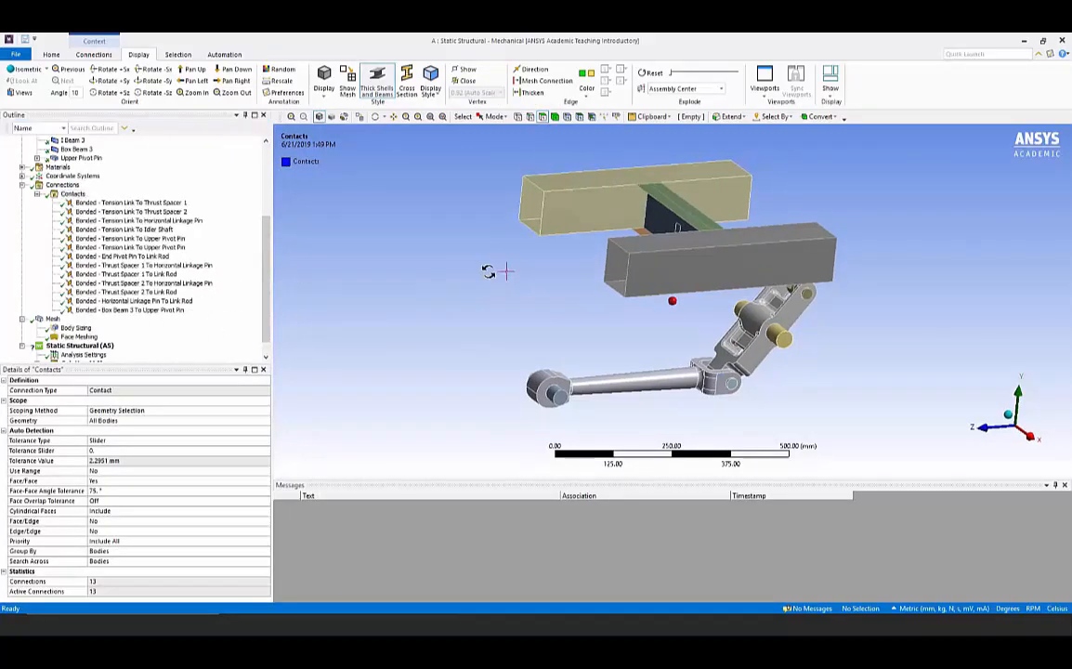
{"action": "left_click", "coordinate": [133, 203]}
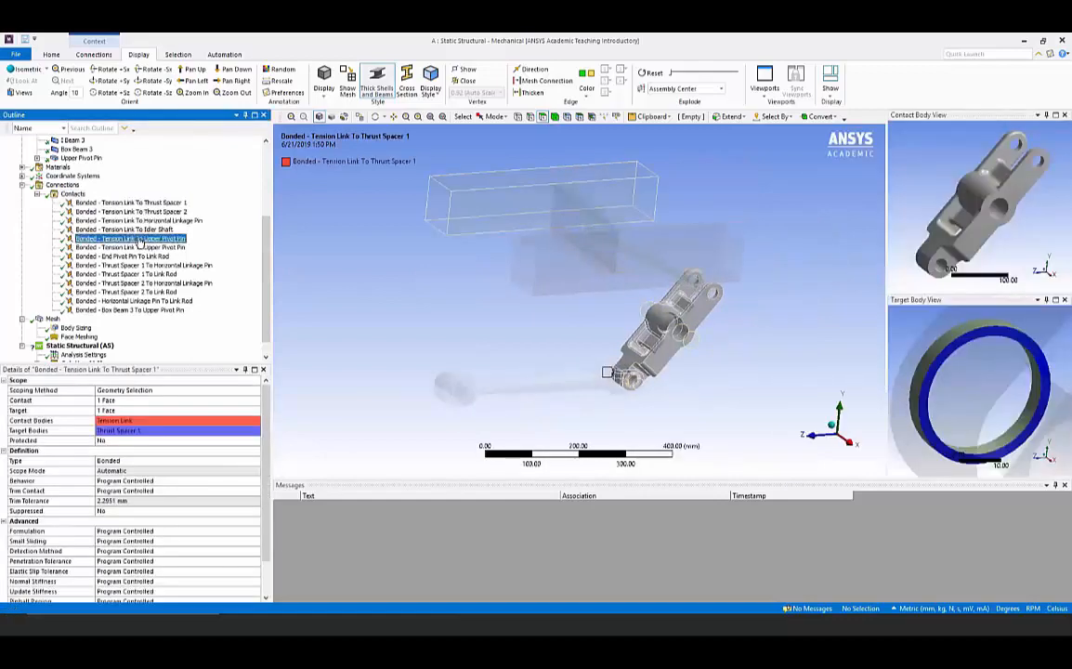
{"action": "left_click", "coordinate": [120, 247]}
{"action": "left_click", "coordinate": [126, 274]}
{"action": "left_click", "coordinate": [130, 310]}
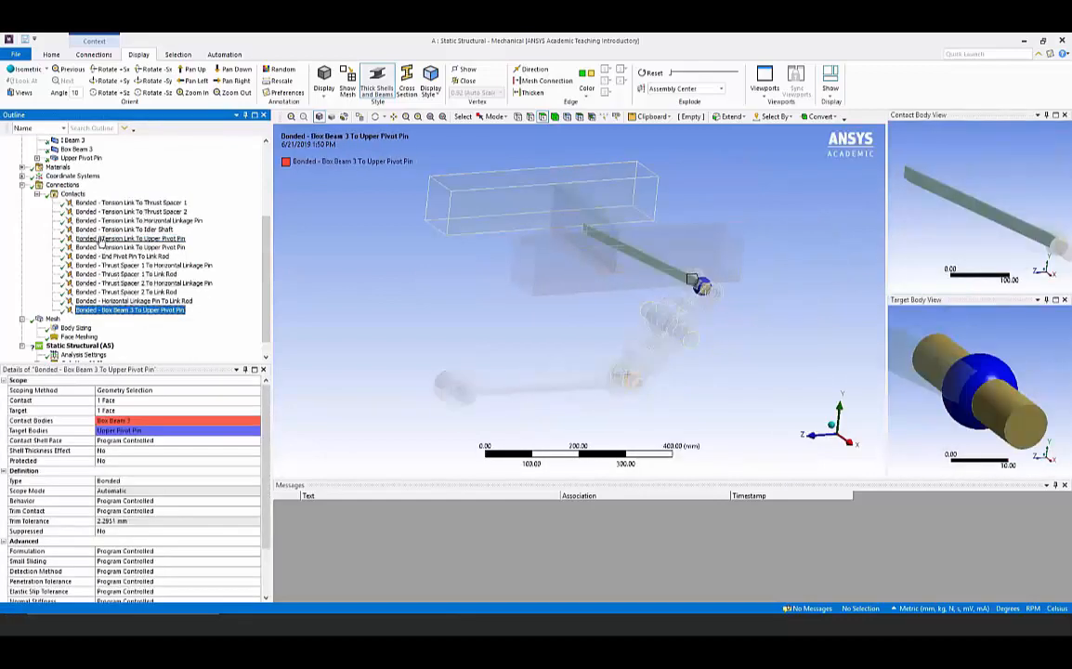
Set Face/Edge and Edge/Edge auto detection to Yes for the Contacts group and create automatic connections
{"action": "left_click", "coordinate": [72, 193]}
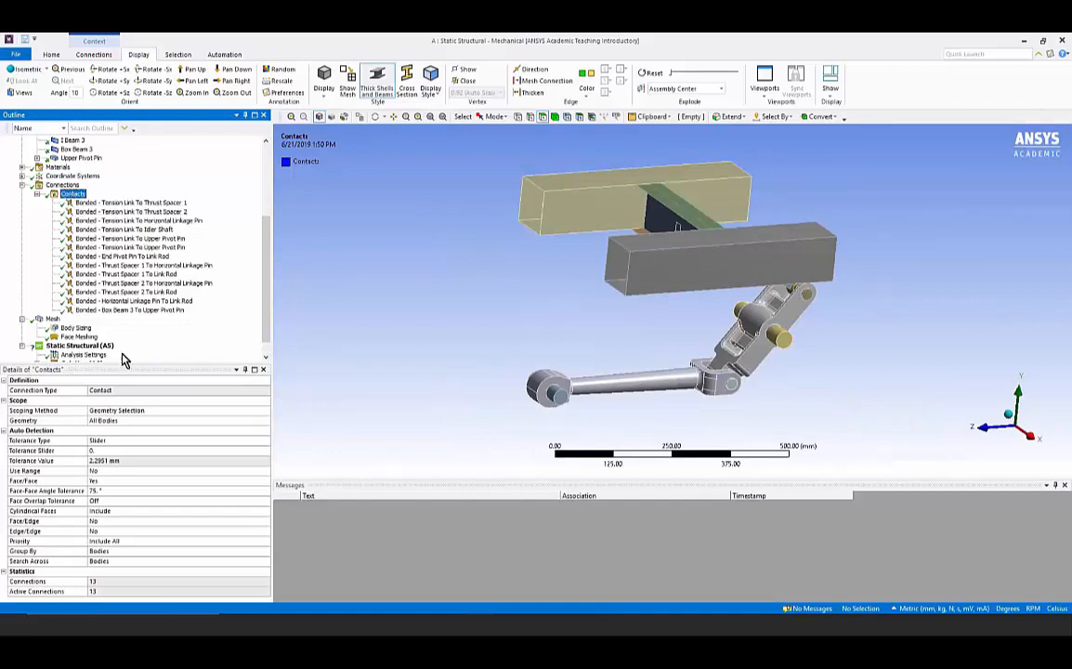
{"action": "left_click", "coordinate": [107, 522]}
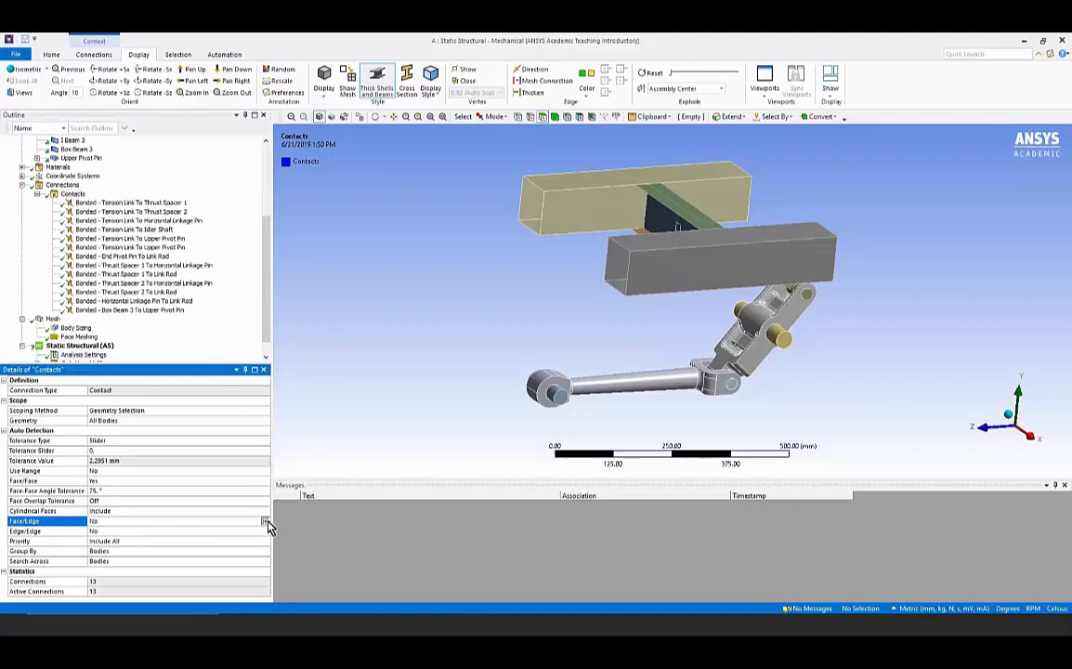
{"action": "left_click", "coordinate": [266, 522]}
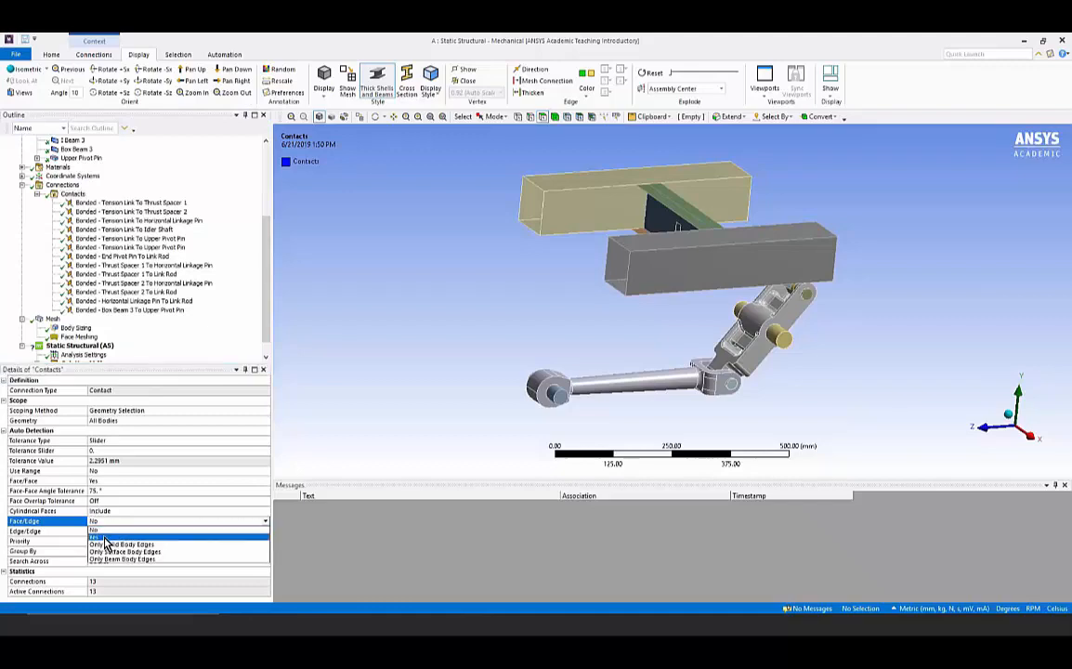
{"action": "left_click", "coordinate": [105, 538]}
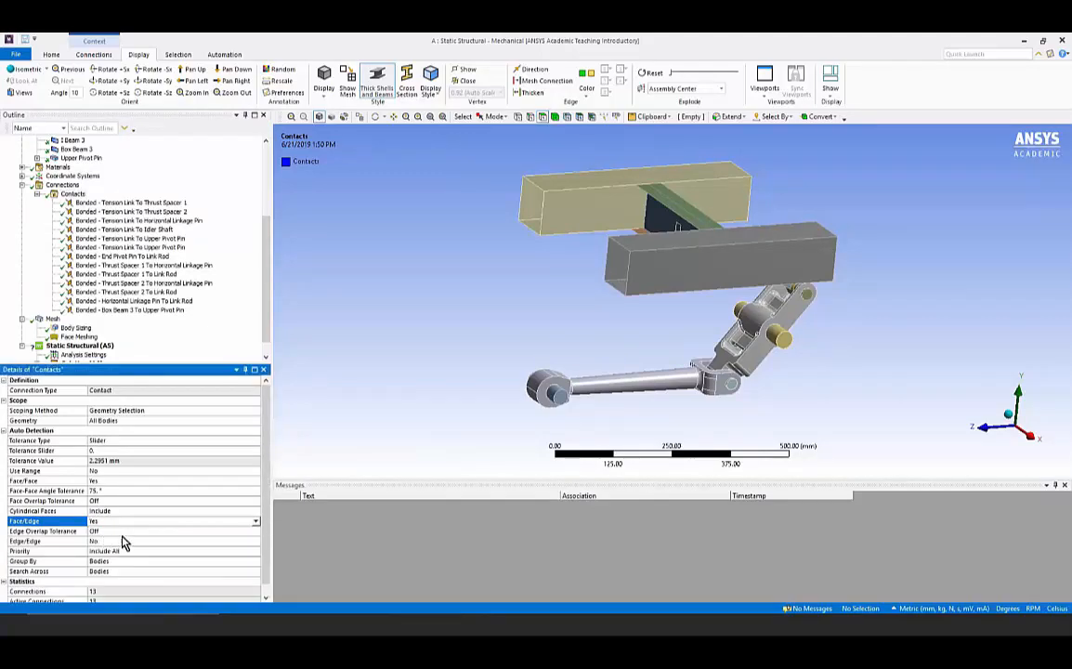
{"action": "left_click", "coordinate": [155, 540]}
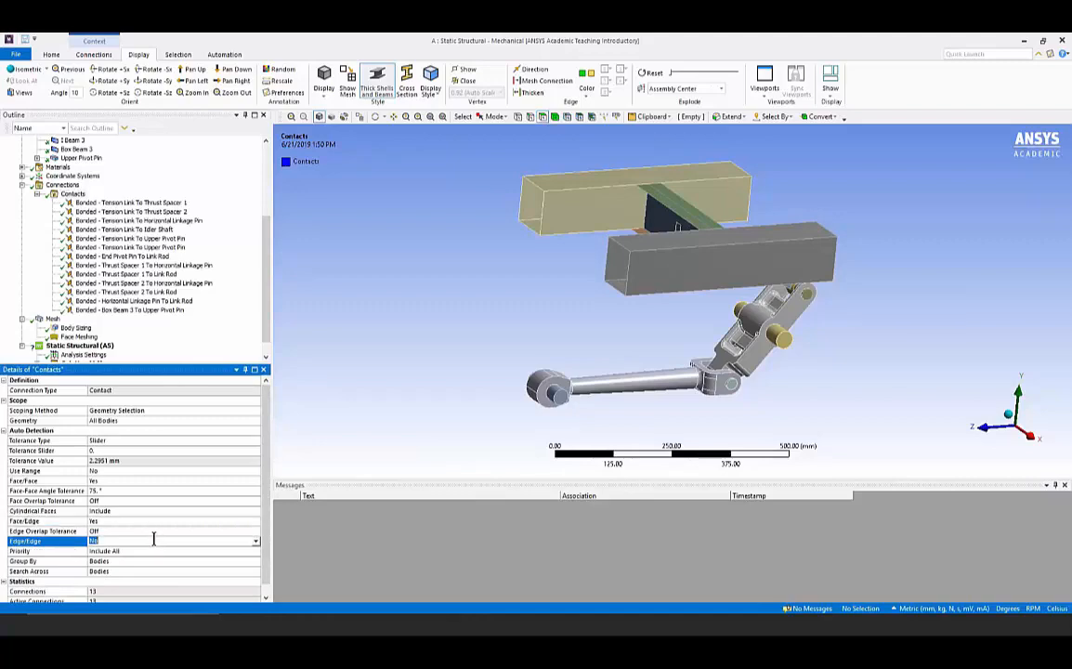
{"action": "left_click", "coordinate": [255, 541]}
{"action": "left_click", "coordinate": [123, 557]}
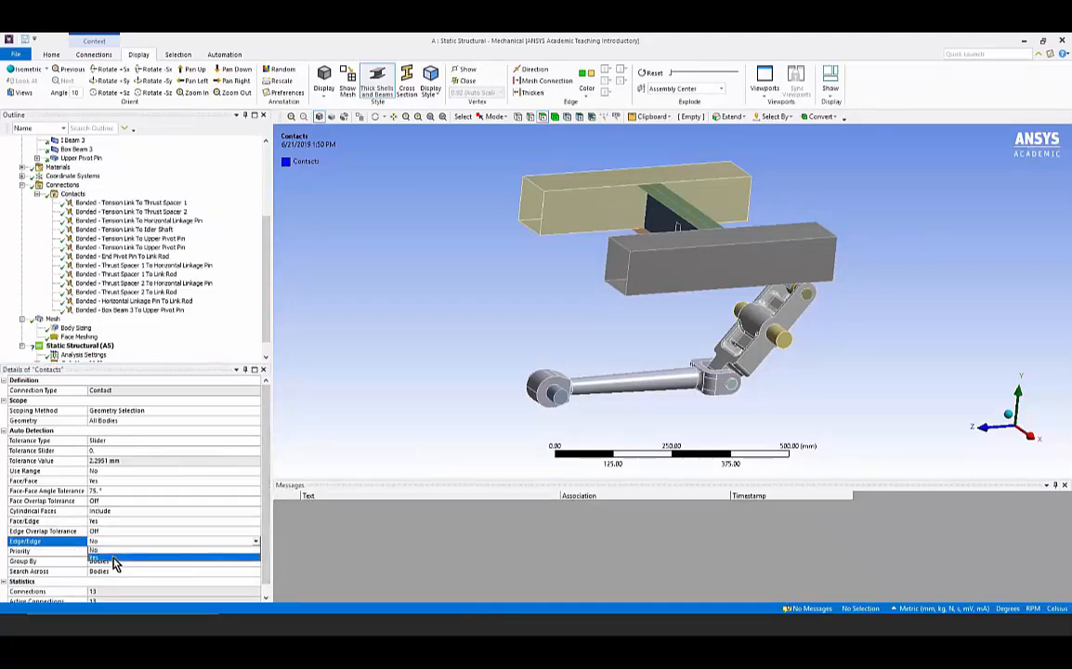
{"action": "right_click", "coordinate": [76, 195]}
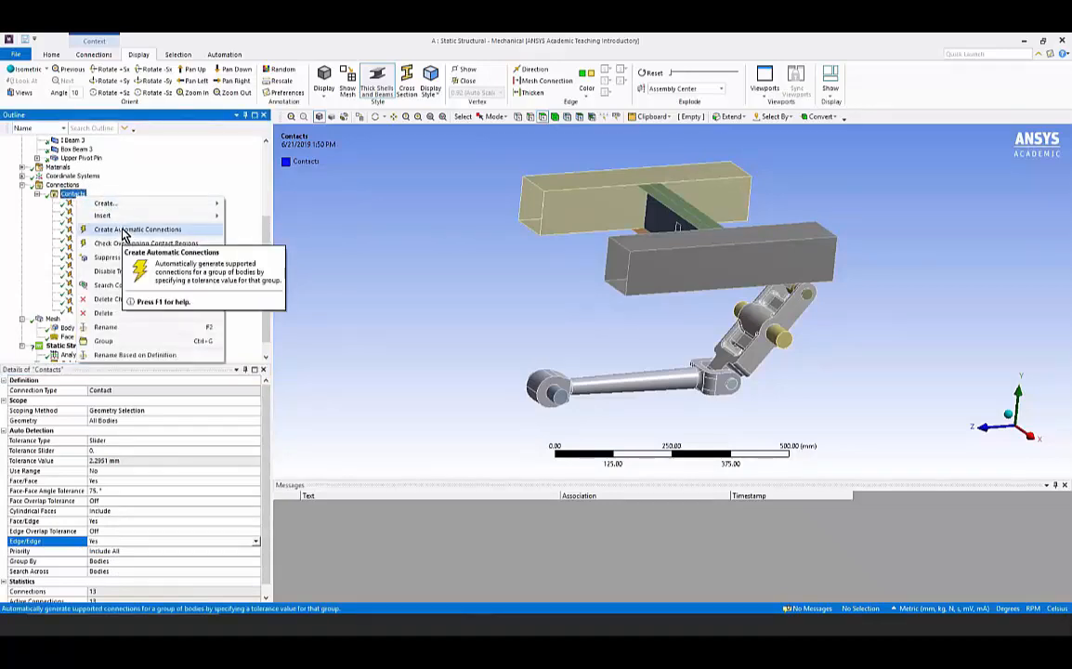
{"action": "left_click", "coordinate": [123, 231]}
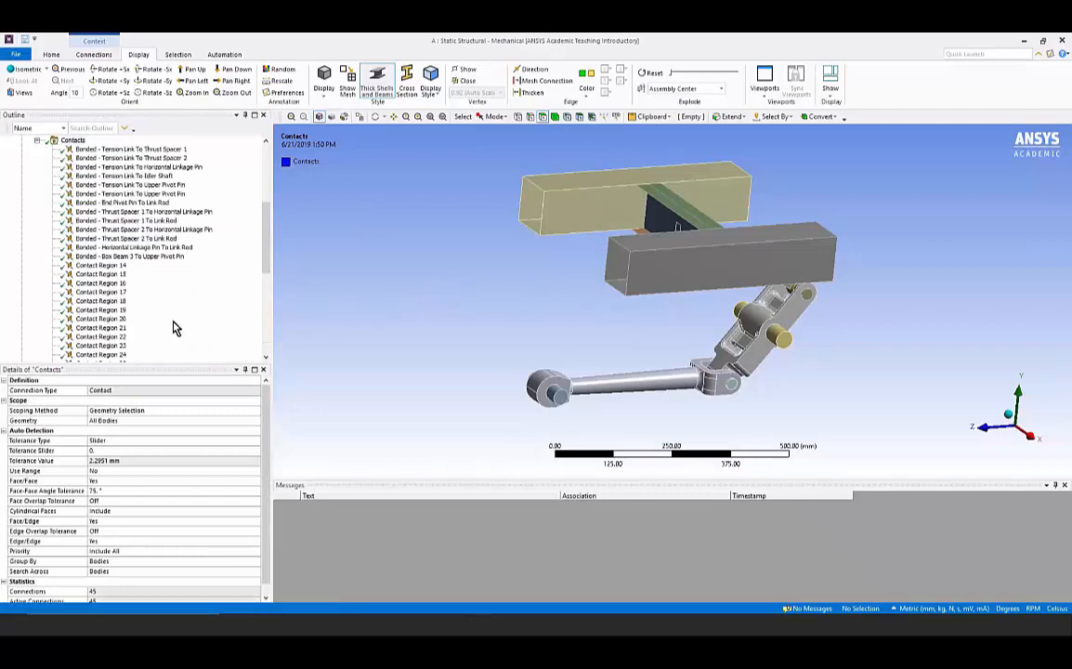
Select Contact Region 14 through Contact Region 45 together and examine where they lie on the assembly
{"action": "left_click", "coordinate": [101, 266]}
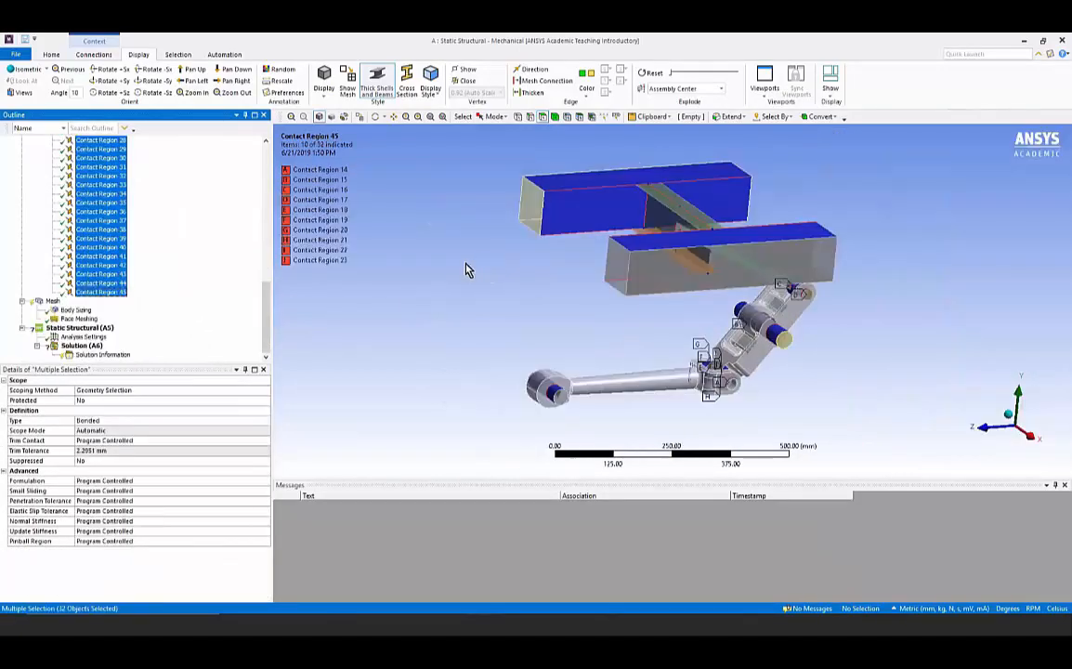
{"action": "middle_click_drag", "start_coordinate": [467, 270], "coordinate": [506, 240]}
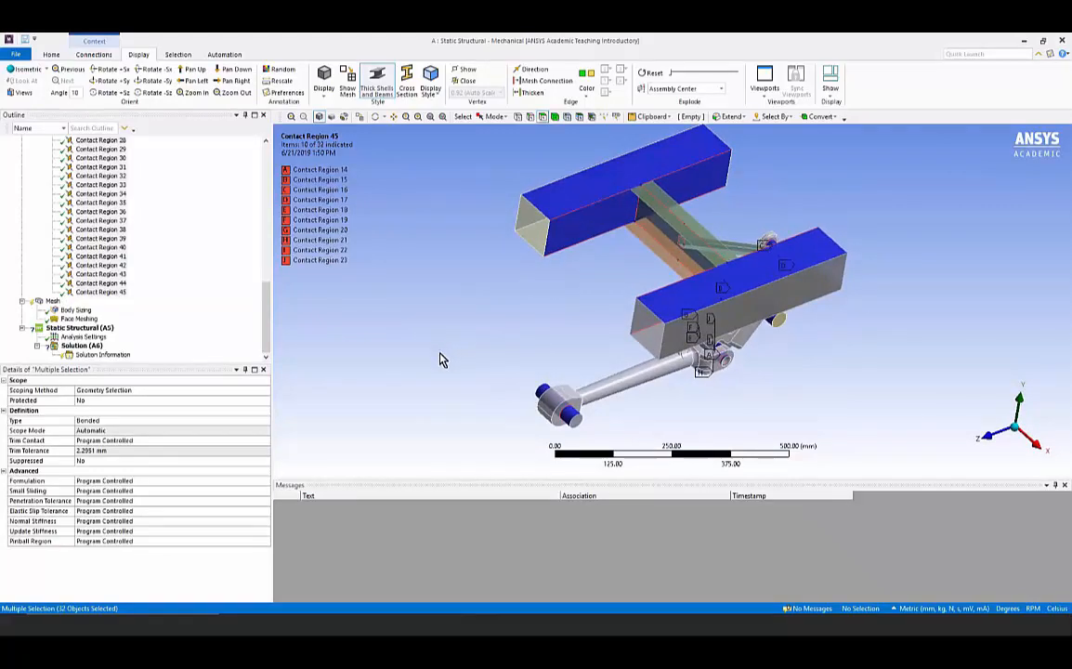
{"action": "left_click", "coordinate": [264, 301]}
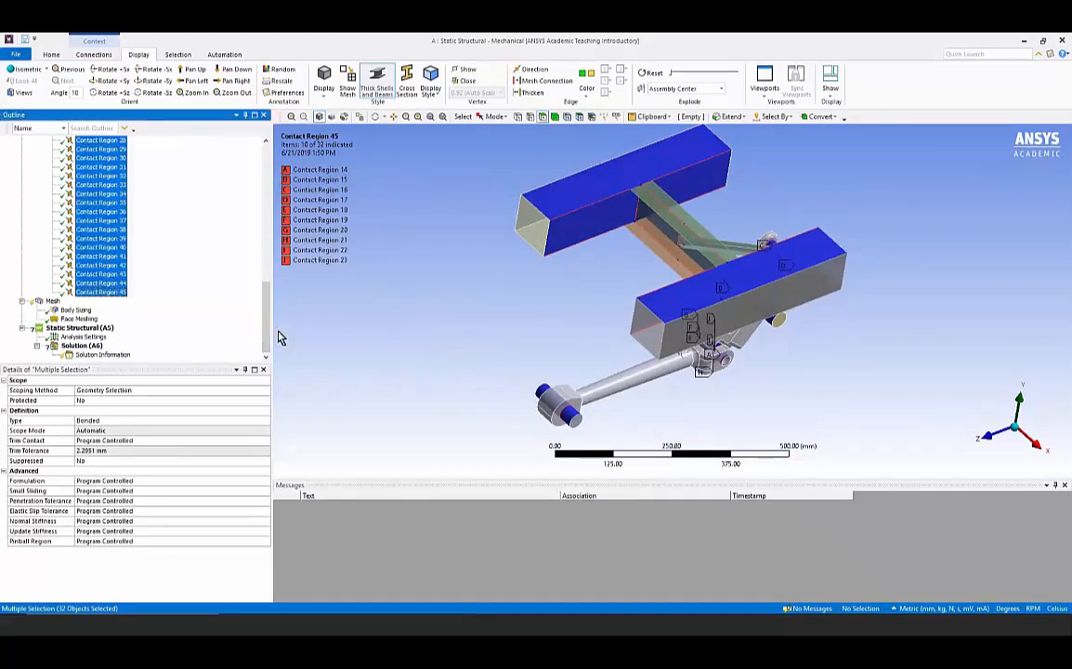